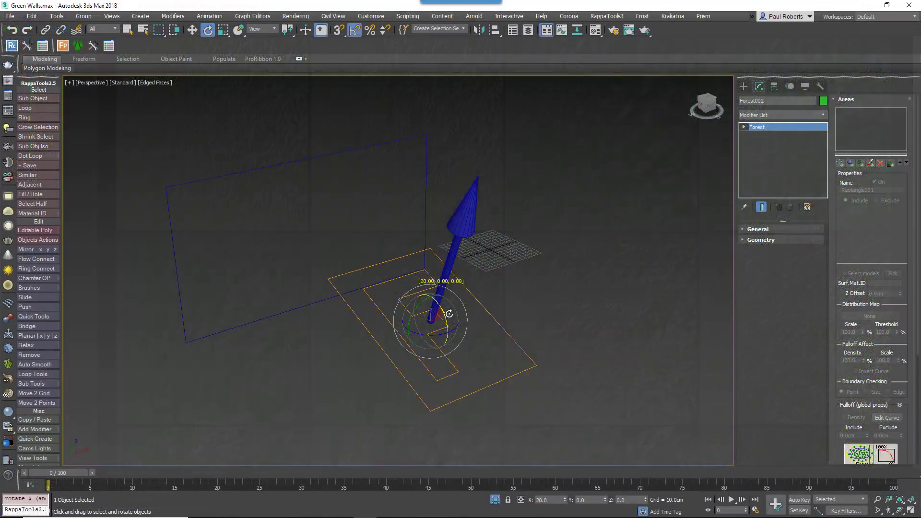
Rotate the Forest's blue direction arrow to about 45°
{"action": "left_click_drag", "start_coordinate": [441, 312], "coordinate": [464, 332]}
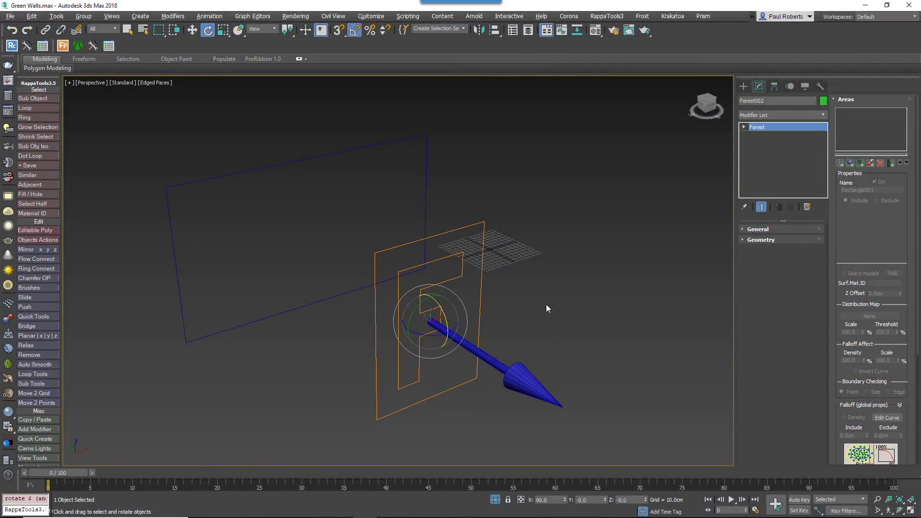
Add the blue rectangle as the forest area and the curved wall as a UV-mode surface
{"action": "left_click", "coordinate": [840, 163]}
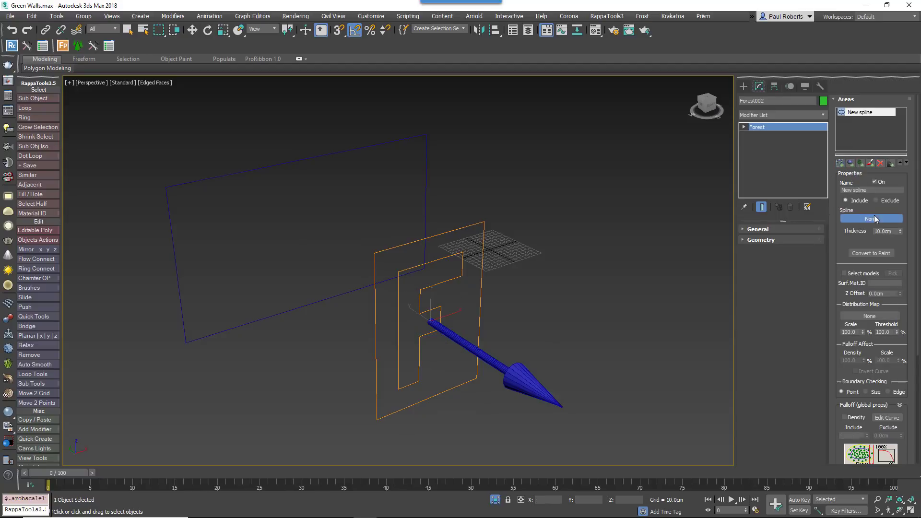
{"action": "left_click", "coordinate": [325, 154]}
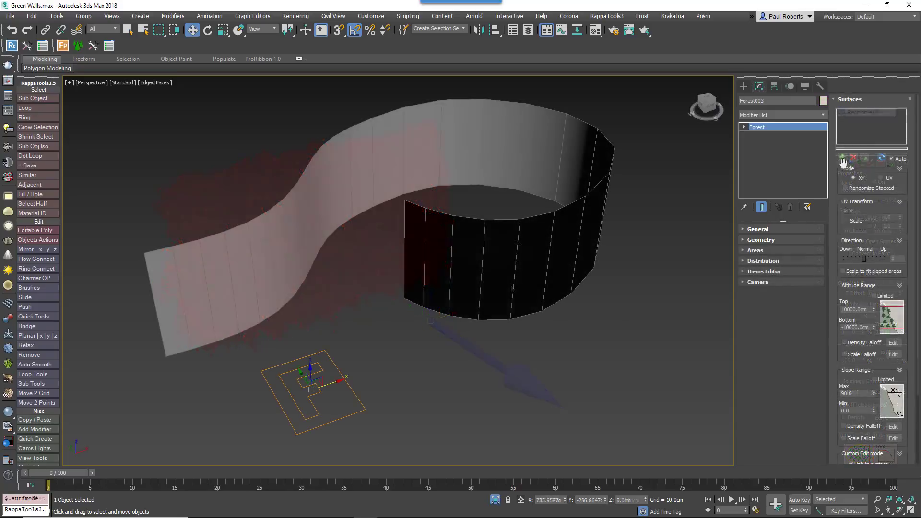
{"action": "left_click", "coordinate": [842, 160]}
{"action": "left_click", "coordinate": [295, 249]}
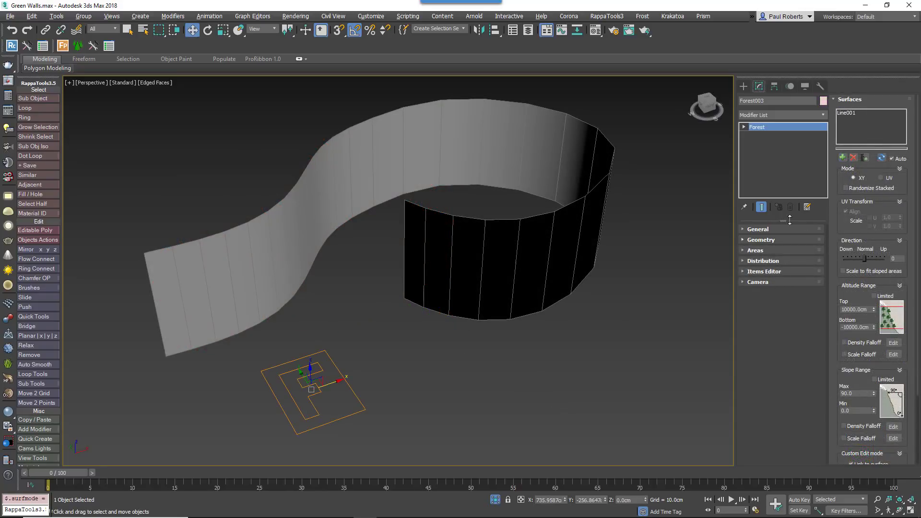
{"action": "left_click", "coordinate": [881, 177]}
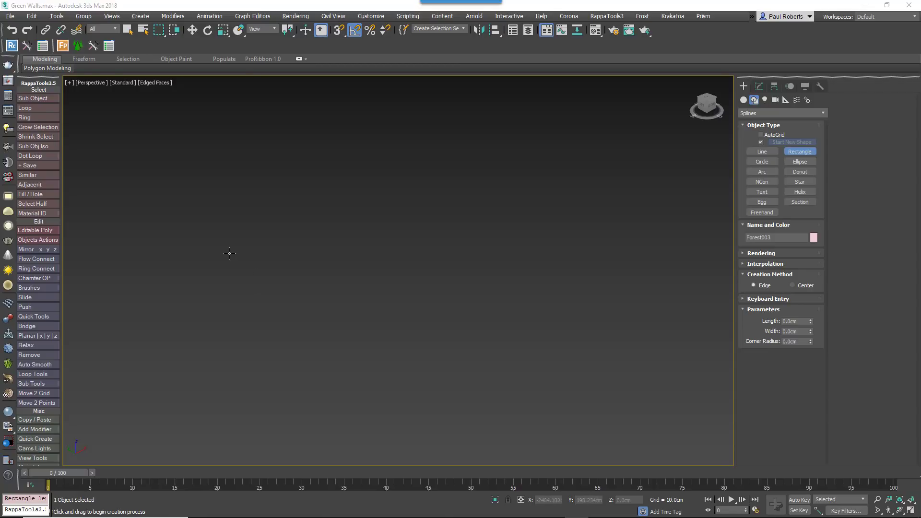
Draw a rectangle spline and rotate it 90° on X to stand upright
{"action": "left_click_drag", "start_coordinate": [201, 249], "coordinate": [571, 242]}
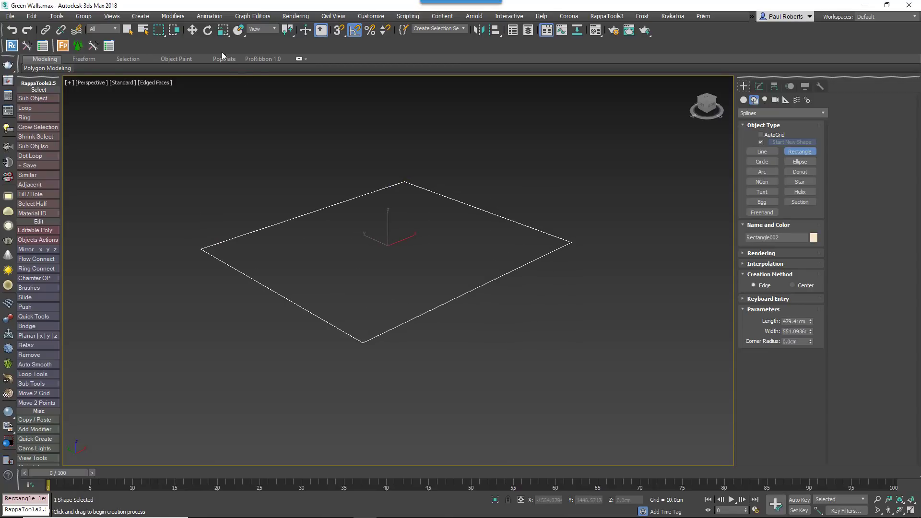
{"action": "left_click", "coordinate": [208, 30]}
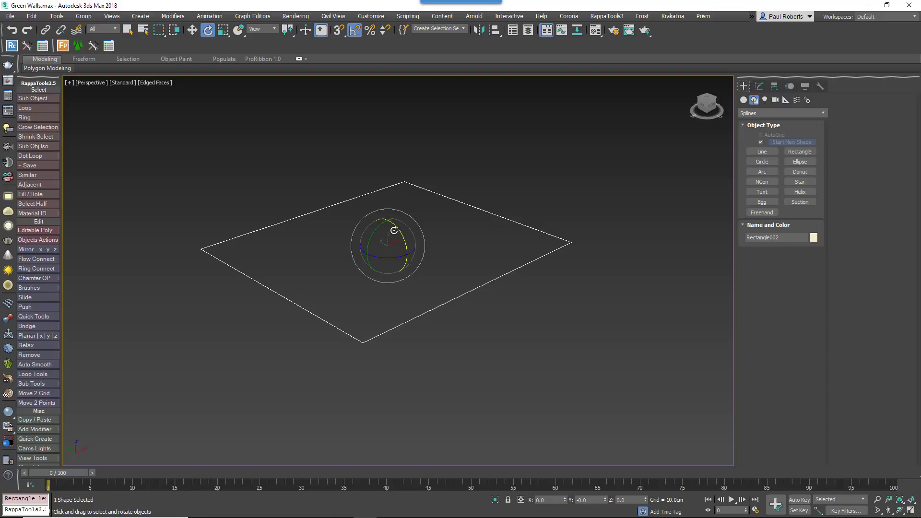
{"action": "left_click_drag", "start_coordinate": [396, 229], "coordinate": [425, 260]}
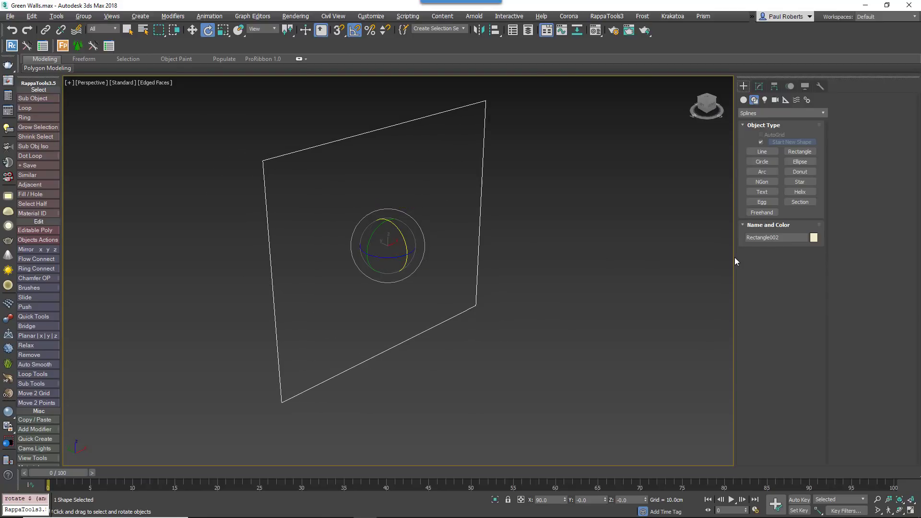
Create a Forest Pro icon beside the rectangle and rotate it upright
{"action": "left_click", "coordinate": [744, 99]}
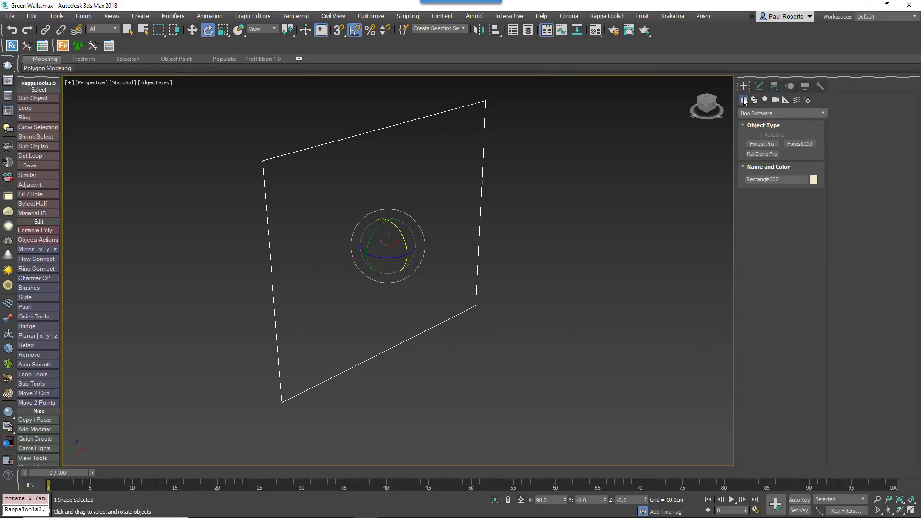
{"action": "left_click", "coordinate": [766, 148]}
{"action": "left_click_drag", "start_coordinate": [452, 371], "coordinate": [611, 400]}
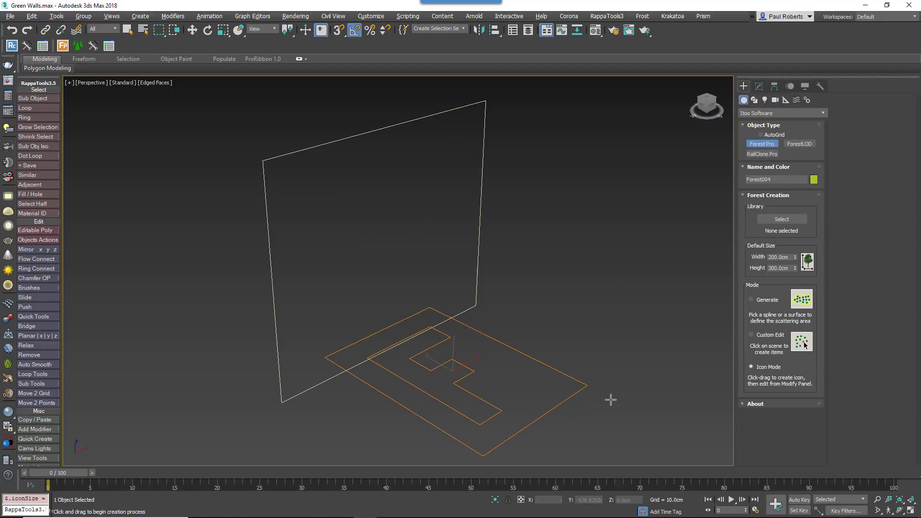
{"action": "key", "text": "e"}
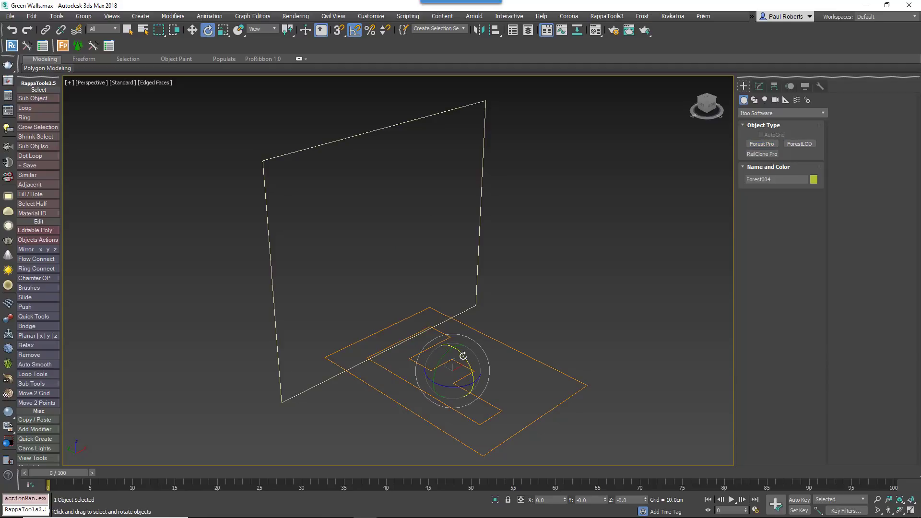
{"action": "left_click_drag", "start_coordinate": [464, 355], "coordinate": [503, 335]}
Load the Vertical 'Cretan Brake | XY' library preset into Forest004 over Rectangle002
{"action": "key", "text": "w"}
{"action": "left_click", "coordinate": [759, 87]}
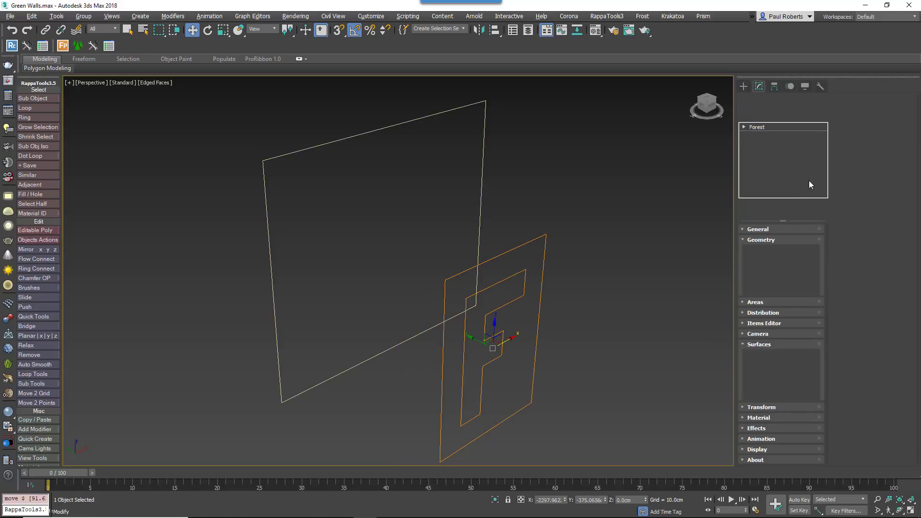
{"action": "left_click", "coordinate": [755, 250]}
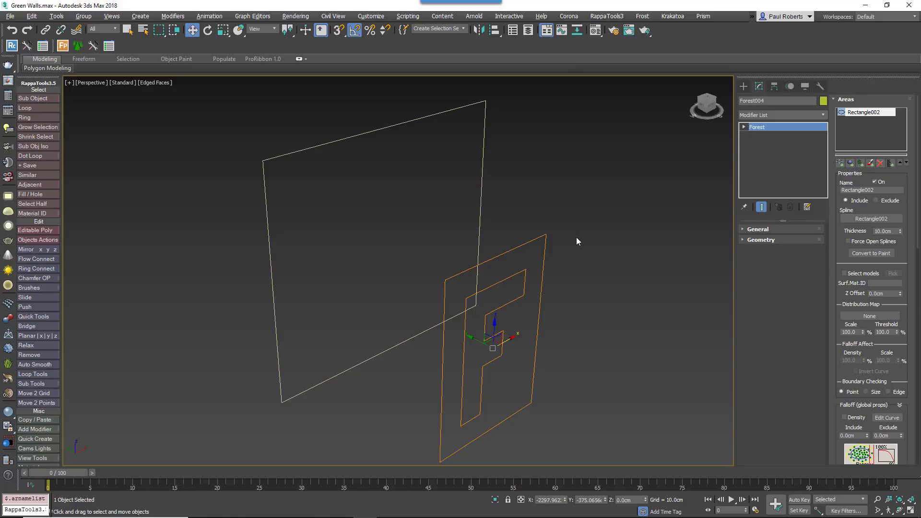
{"action": "left_click", "coordinate": [766, 243]}
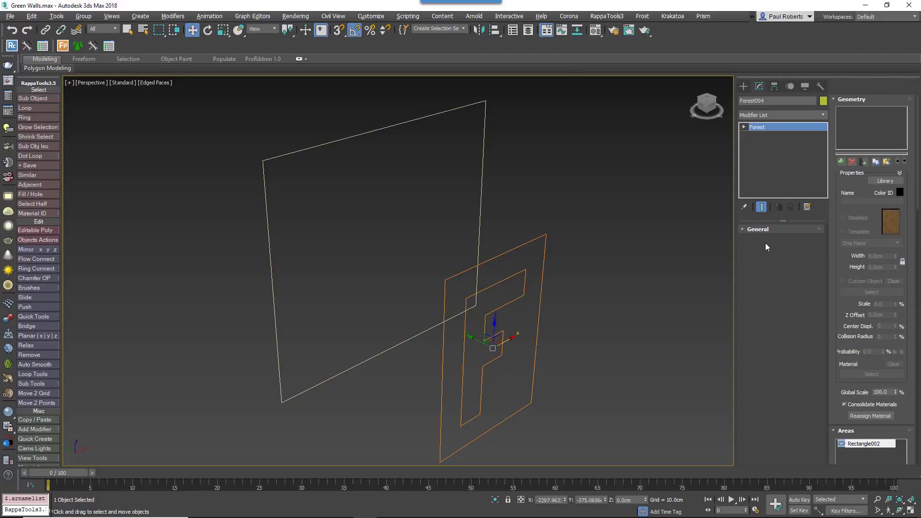
{"action": "left_click", "coordinate": [891, 178]}
{"action": "double_click", "coordinate": [364, 207]}
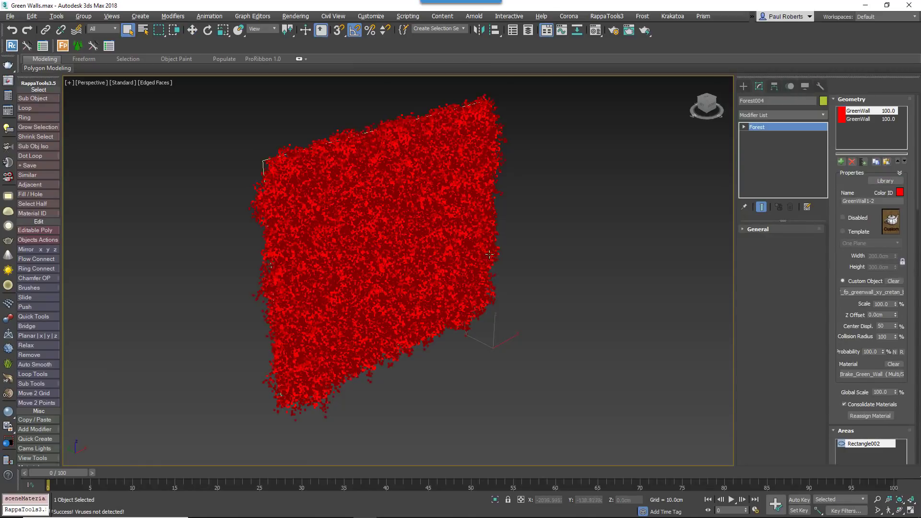
{"action": "middle_click_drag", "start_coordinate": [489, 255], "coordinate": [230, 230], "text": "alt"}
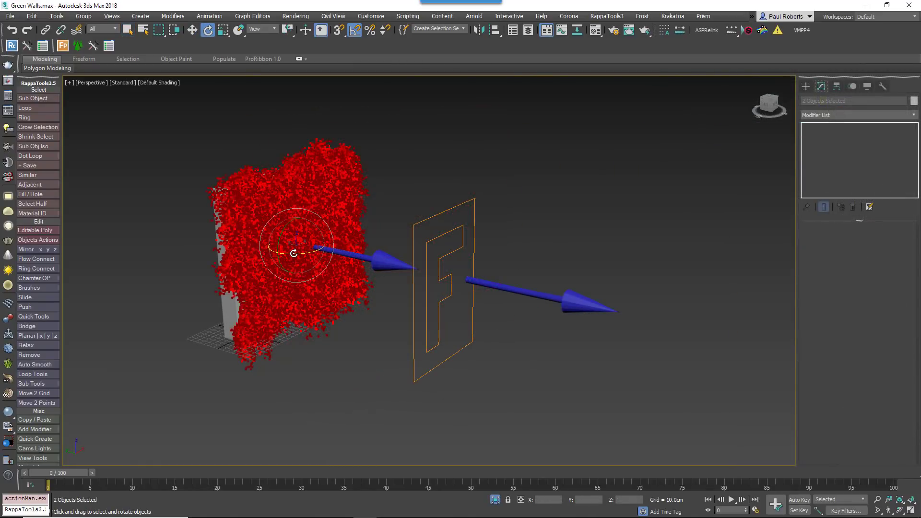
Test-rotate the foliage wall and Box001, then undo both rotations
{"action": "left_click_drag", "start_coordinate": [293, 253], "coordinate": [312, 232]}
{"action": "left_click", "coordinate": [356, 375]}
{"action": "left_click", "coordinate": [284, 300]}
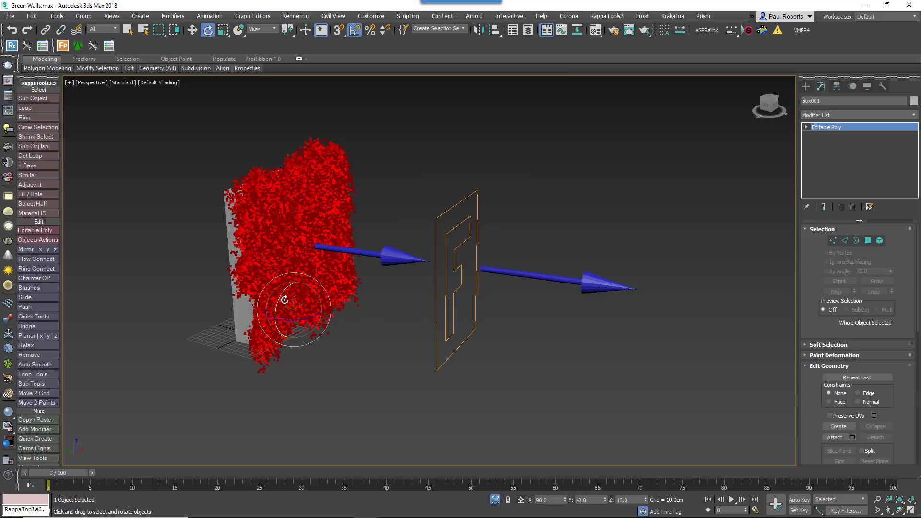
{"action": "left_click_drag", "start_coordinate": [284, 300], "coordinate": [309, 285]}
{"action": "key", "text": "ctrl+z"}
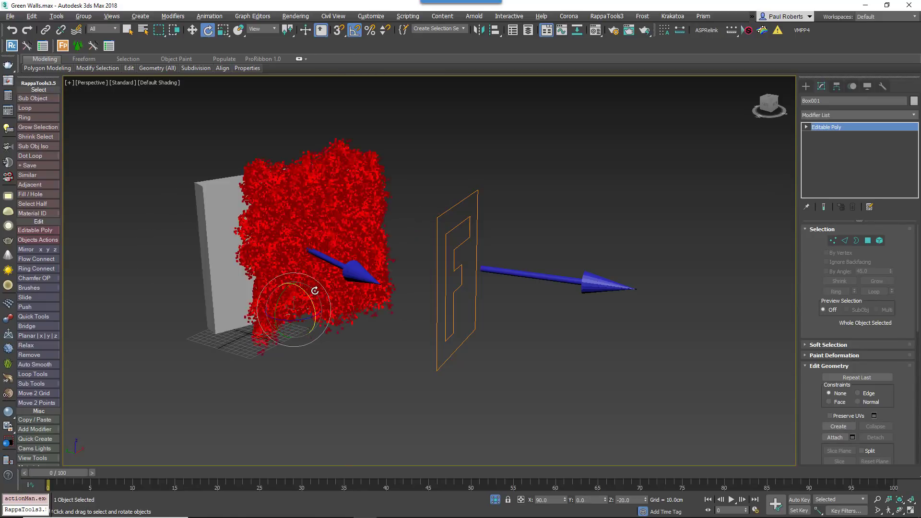
{"action": "key", "text": "ctrl+z"}
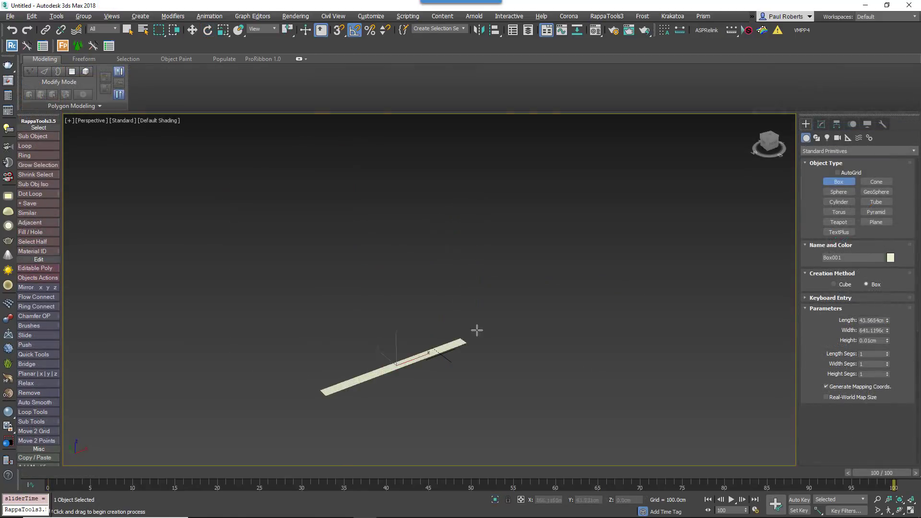
Build a tall wall-shaped Box001 and apply Reset XForm to it
{"action": "left_click", "coordinate": [541, 167]}
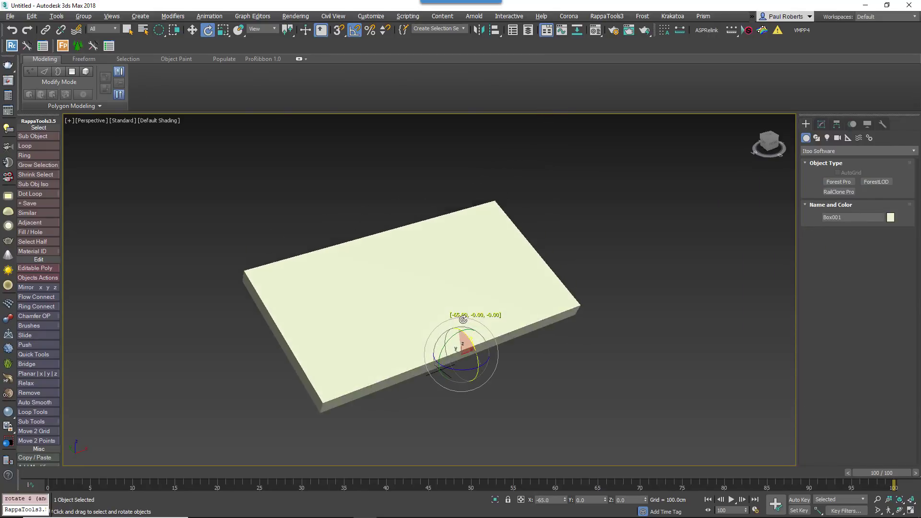
{"action": "left_click_drag", "start_coordinate": [459, 313], "coordinate": [459, 310]}
{"action": "left_click", "coordinate": [881, 123]}
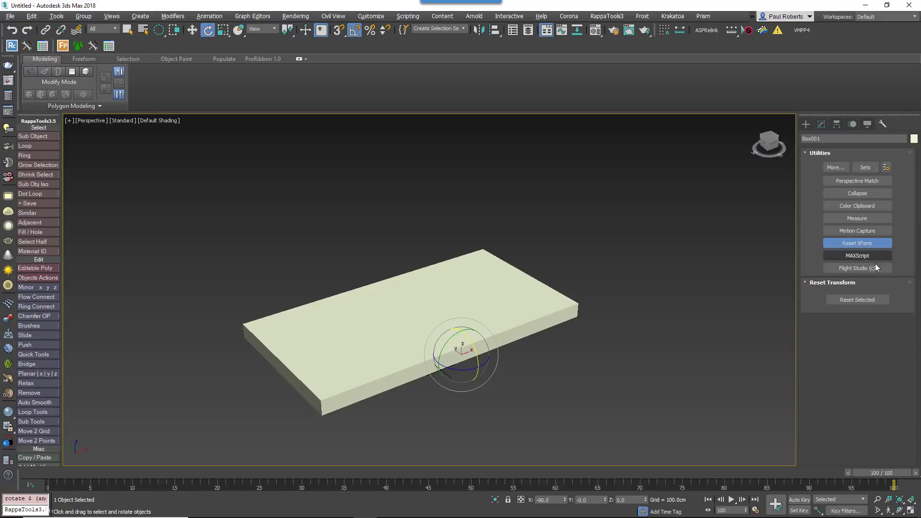
{"action": "left_click", "coordinate": [866, 300]}
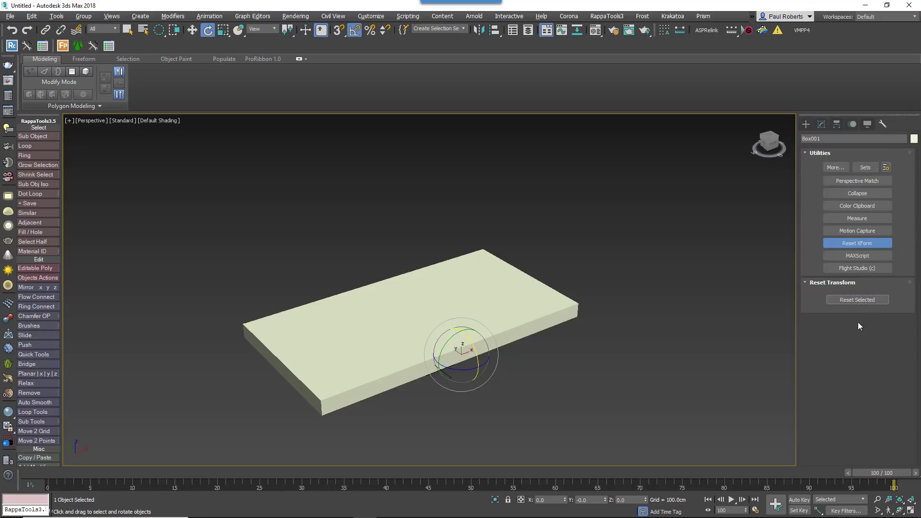
Convert Box001 to Editable Poly and rotate it upright again
{"action": "left_click", "coordinate": [820, 123]}
{"action": "right_click", "coordinate": [480, 317]}
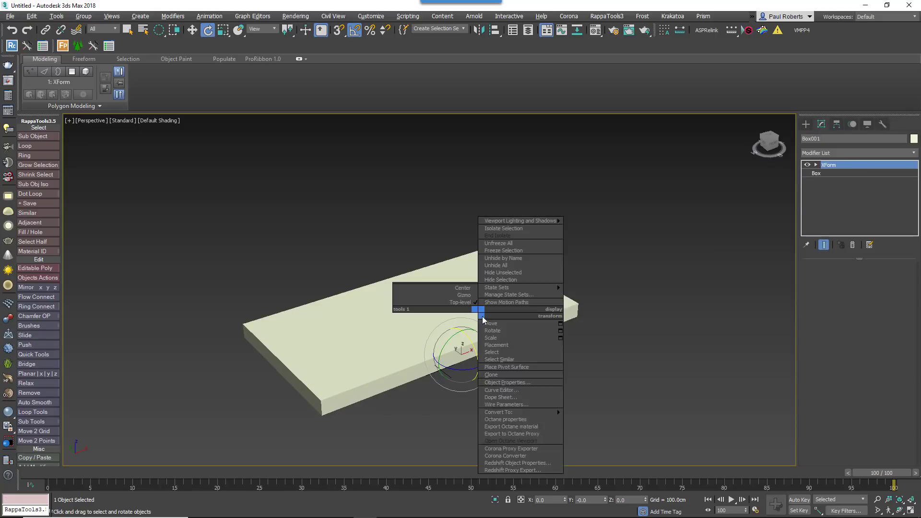
{"action": "mouse_move", "coordinate": [516, 413]}
{"action": "left_click", "coordinate": [595, 420]}
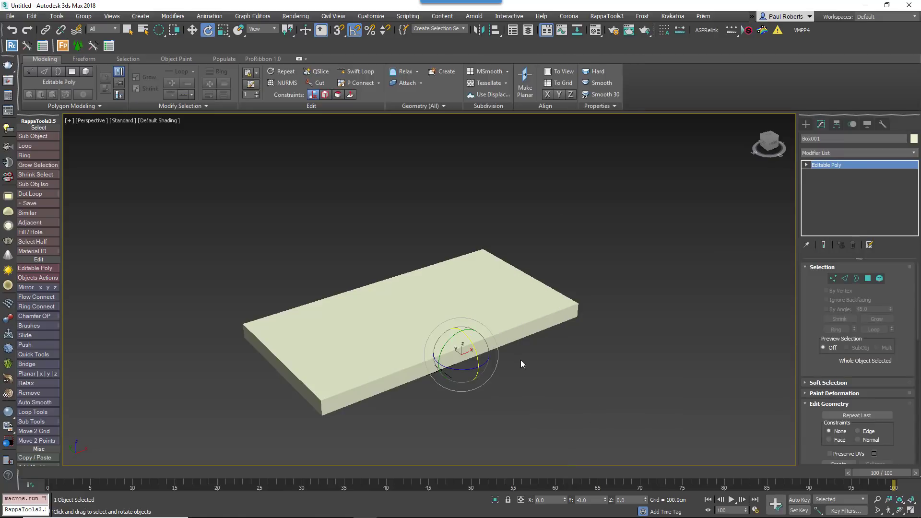
{"action": "left_click_drag", "start_coordinate": [495, 346], "coordinate": [499, 380]}
Create a Forest Pro on the wall, accept the warning, then undo the scattered trees
{"action": "left_click", "coordinate": [806, 124]}
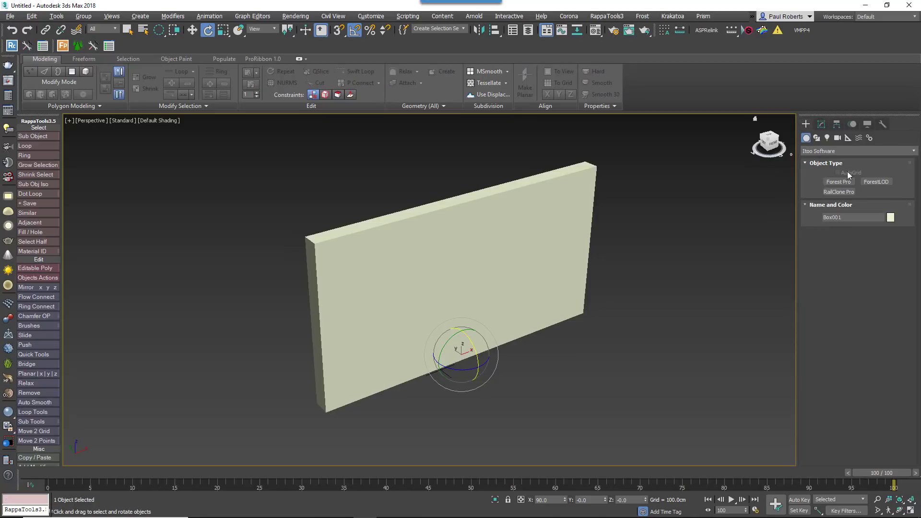
{"action": "left_click", "coordinate": [838, 182]}
{"action": "left_click", "coordinate": [448, 271]}
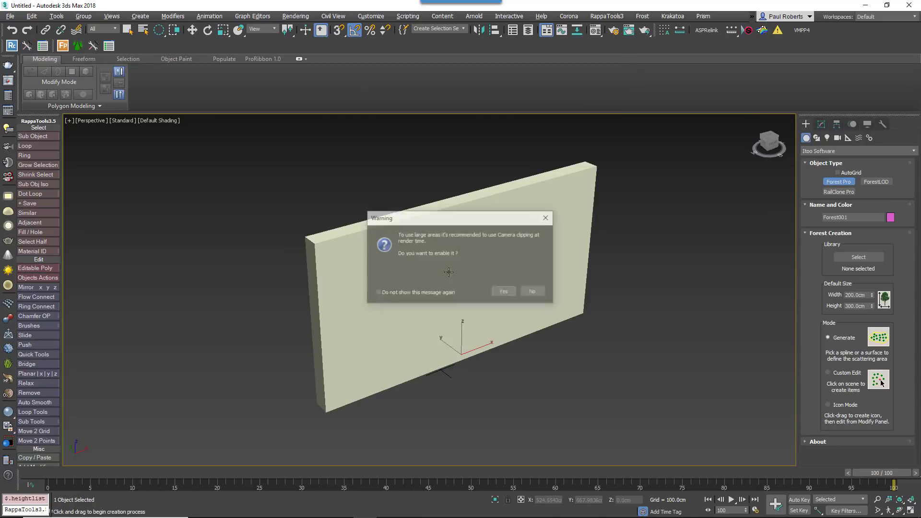
{"action": "left_click", "coordinate": [504, 290]}
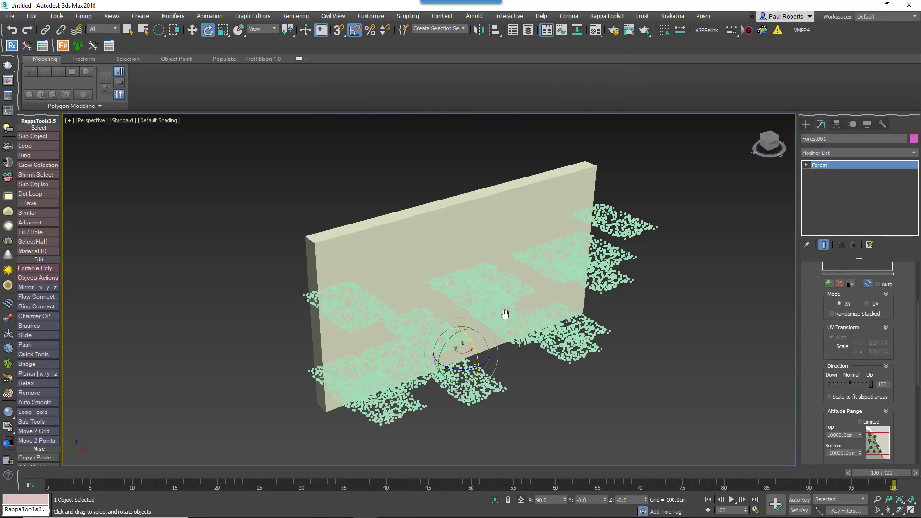
{"action": "mouse_move", "coordinate": [504, 314]}
{"action": "middle_mouse_down", "text": "alt"}
{"action": "mouse_move", "coordinate": [460, 322]}
{"action": "mouse_move", "coordinate": [527, 300]}
{"action": "mouse_move", "coordinate": [405, 312]}
{"action": "mouse_move", "coordinate": [499, 315]}
{"action": "middle_mouse_up", "text": "alt"}
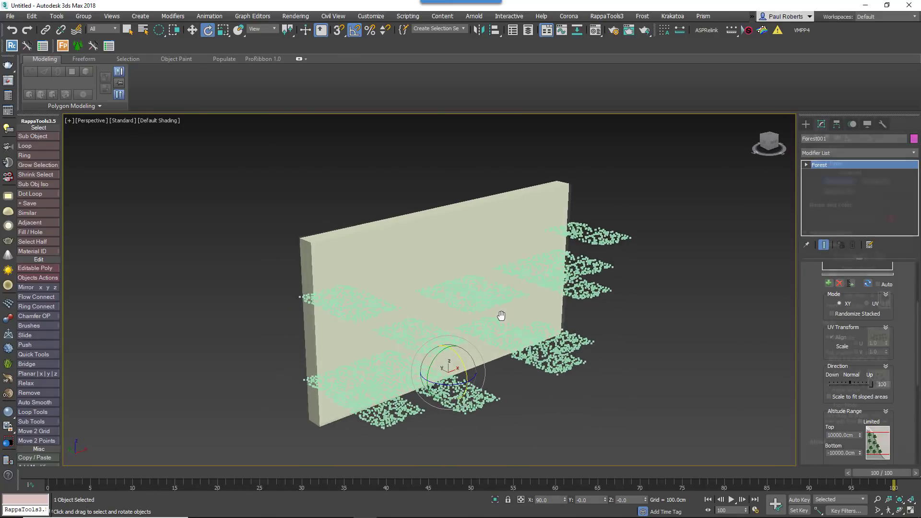
{"action": "key", "text": "ctrl+z"}
{"action": "key", "text": "ctrl+z"}
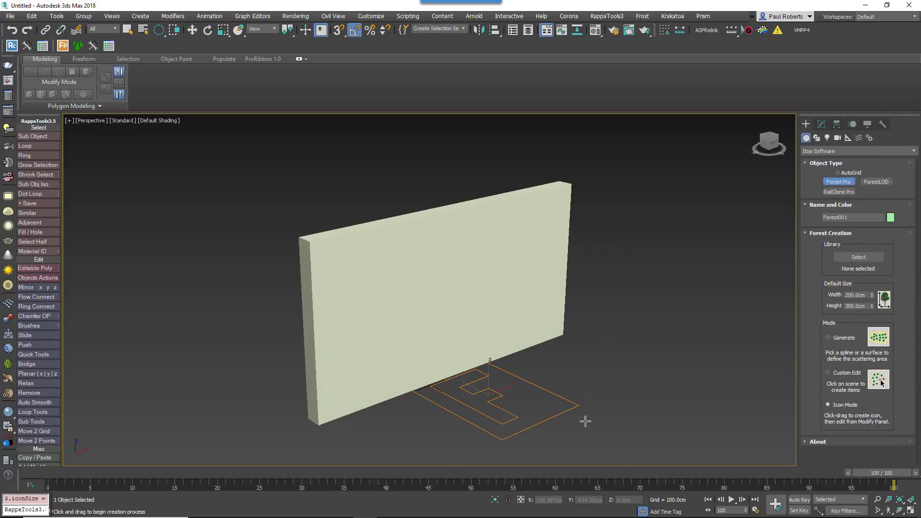
Stand the Forest icon upright against the wall, rotated 85° on X
{"action": "right_click", "coordinate": [576, 416]}
{"action": "key", "text": "e"}
{"action": "left_click_drag", "start_coordinate": [499, 383], "coordinate": [525, 417]}
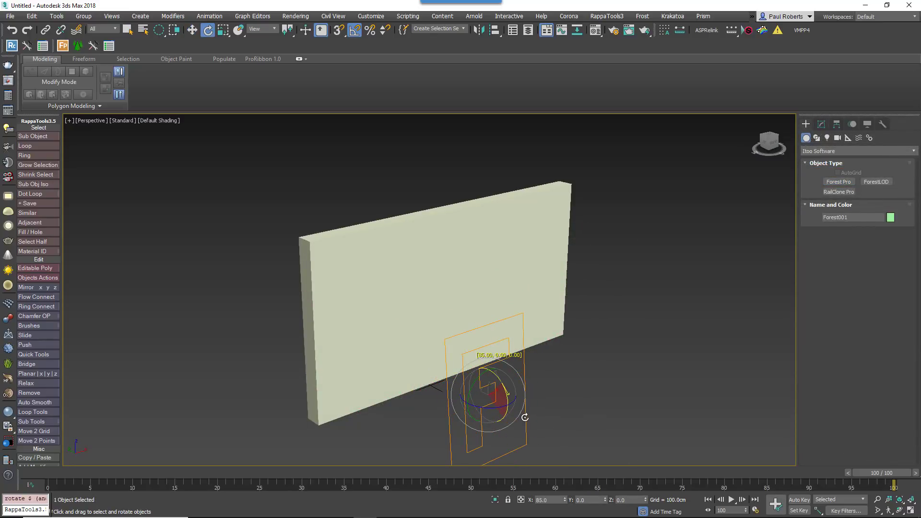
Load a Vertical green-wall preset and set Areas to Surface Area
{"action": "left_click", "coordinate": [867, 285]}
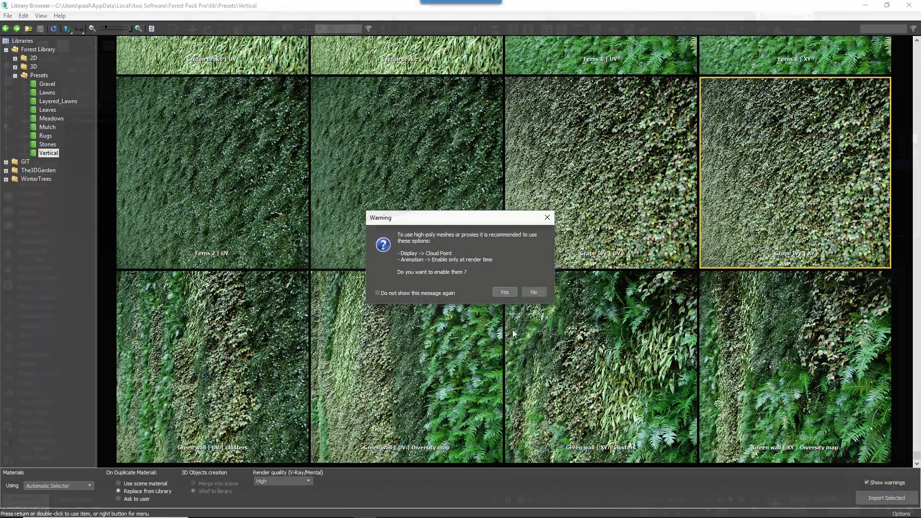
{"action": "left_click", "coordinate": [489, 295]}
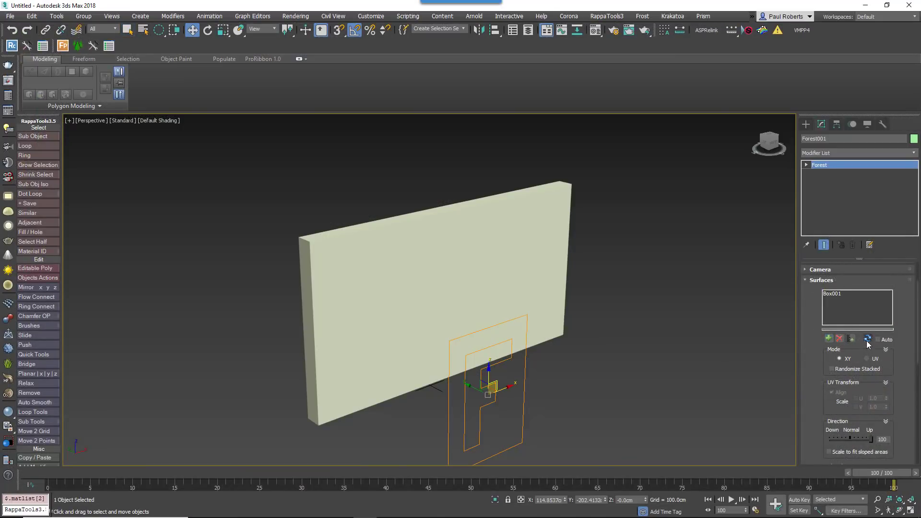
{"action": "left_click", "coordinate": [833, 297]}
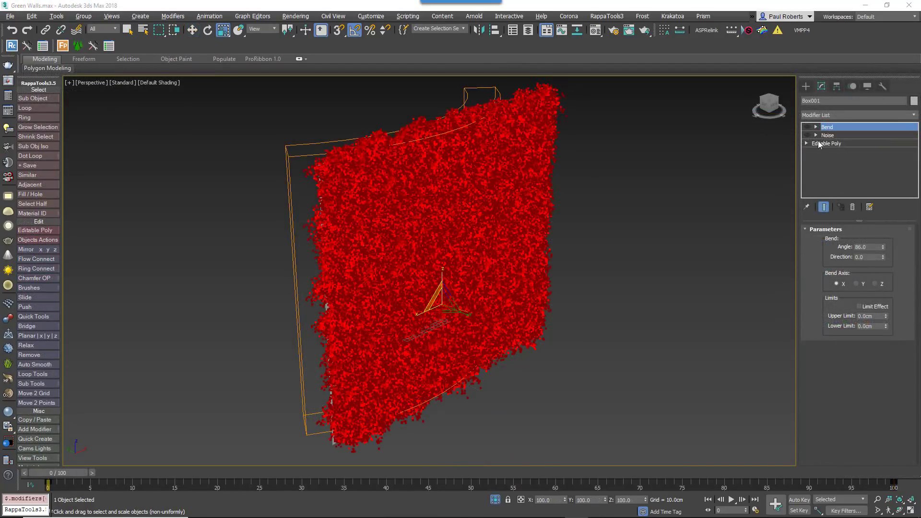
Enable Noise and Bend on Box001 and raise the Bend angle to 327
{"action": "left_click", "coordinate": [807, 135]}
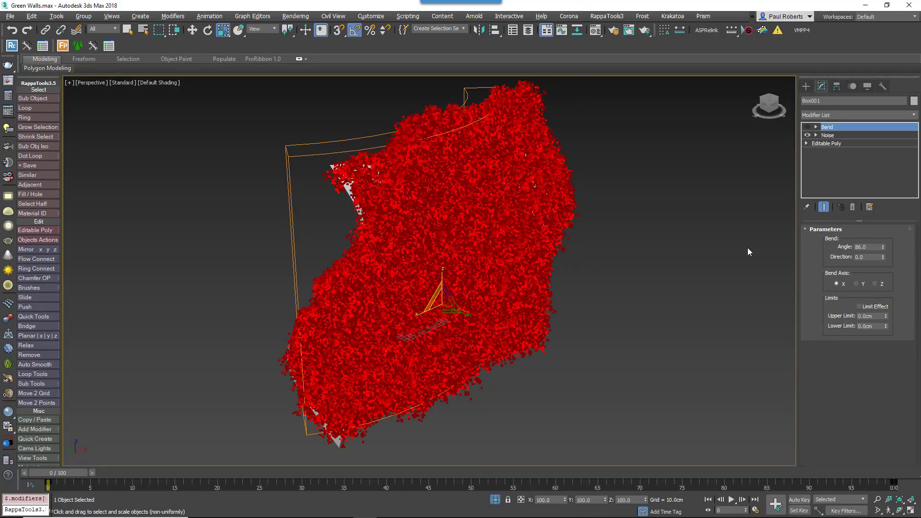
{"action": "middle_click_drag", "start_coordinate": [747, 251], "coordinate": [604, 254], "text": "alt"}
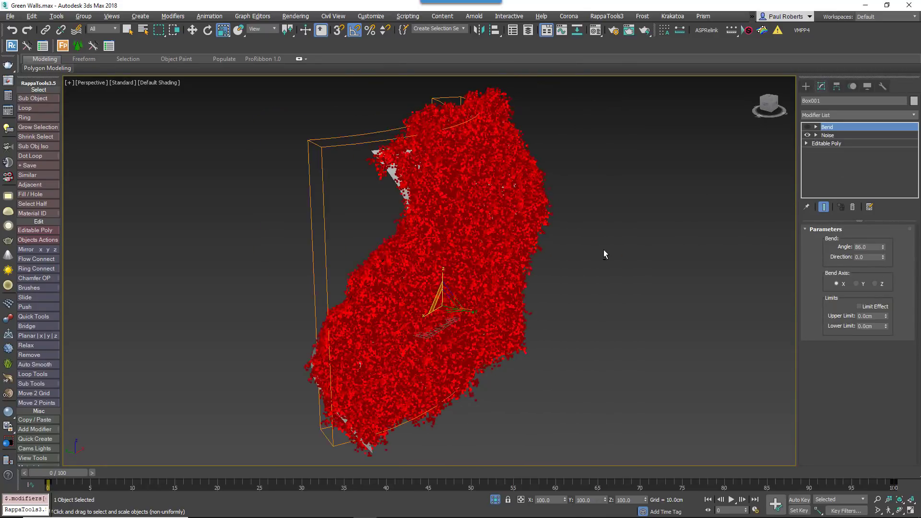
{"action": "left_click", "coordinate": [807, 127]}
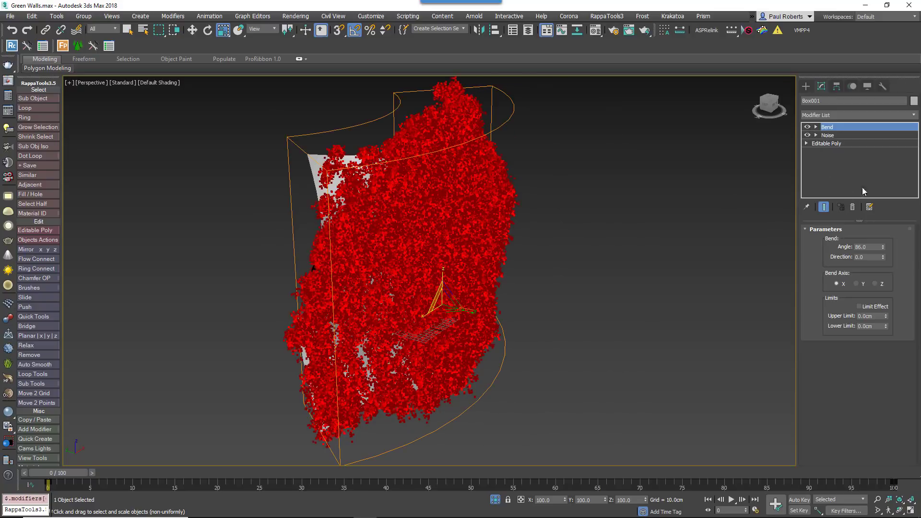
{"action": "left_click_drag", "start_coordinate": [882, 246], "coordinate": [847, 14]}
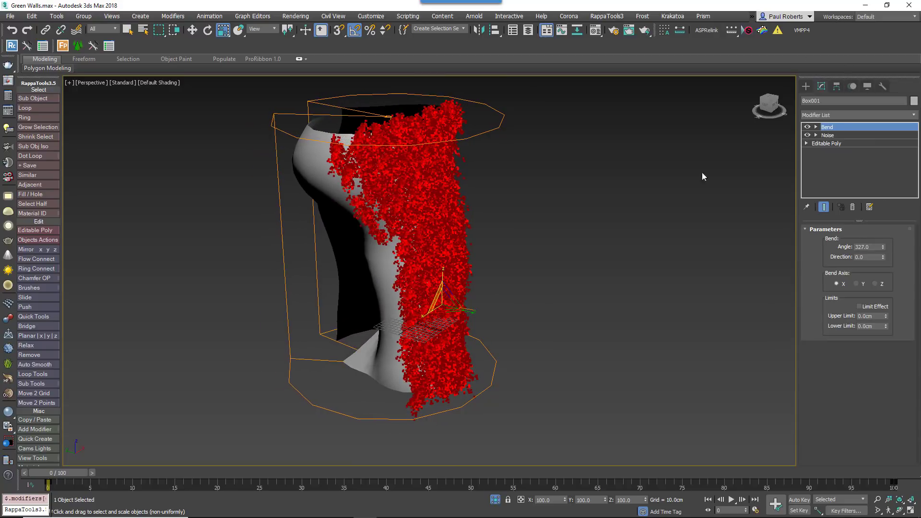
{"action": "middle_click_drag", "start_coordinate": [701, 172], "coordinate": [699, 292], "text": "alt"}
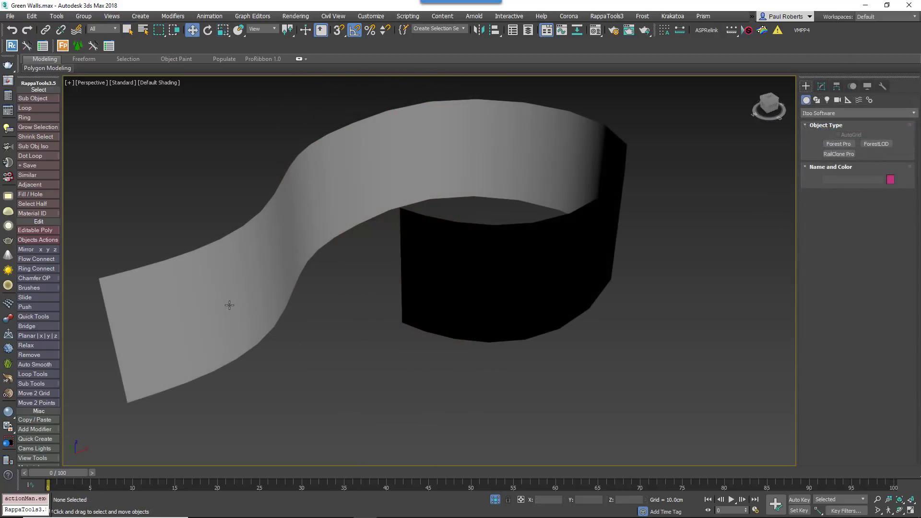
Select Line001 and review its 300 cm Extrude and UVW Xform U Tile 5.0 settings
{"action": "left_click", "coordinate": [230, 305]}
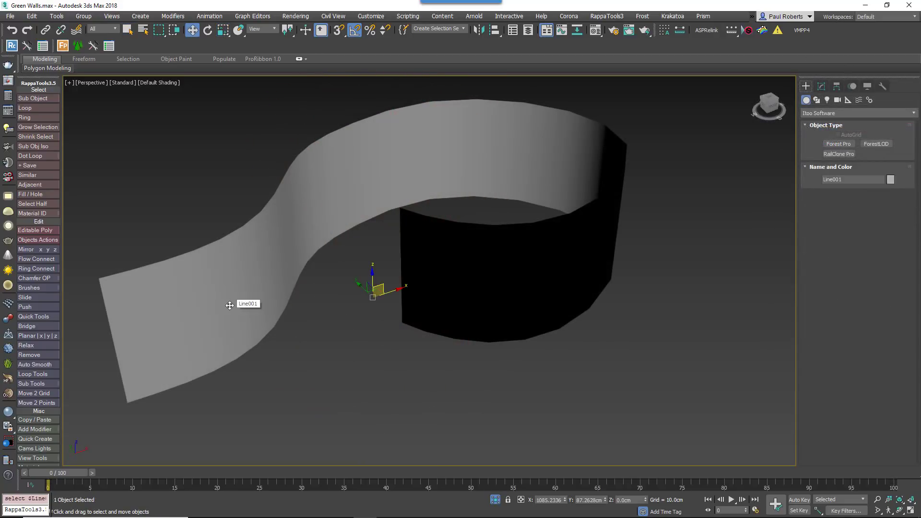
{"action": "left_click", "coordinate": [821, 86]}
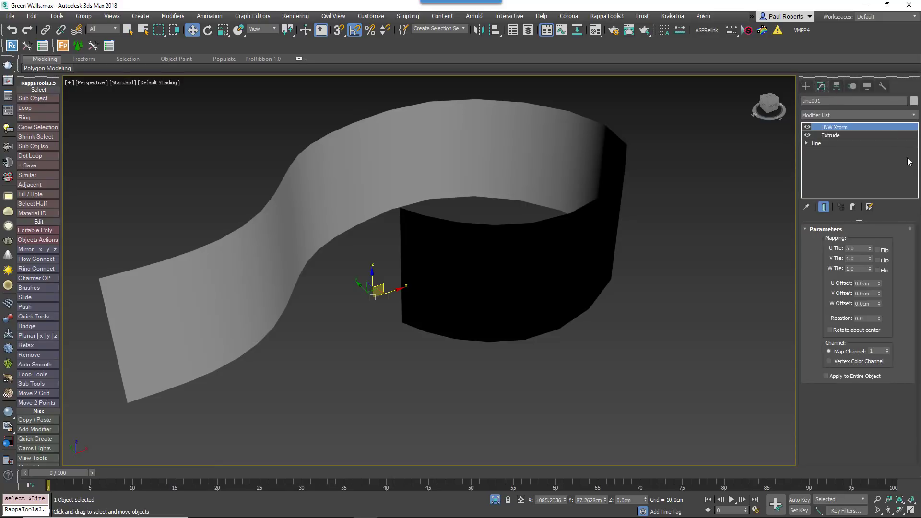
{"action": "left_click", "coordinate": [864, 135]}
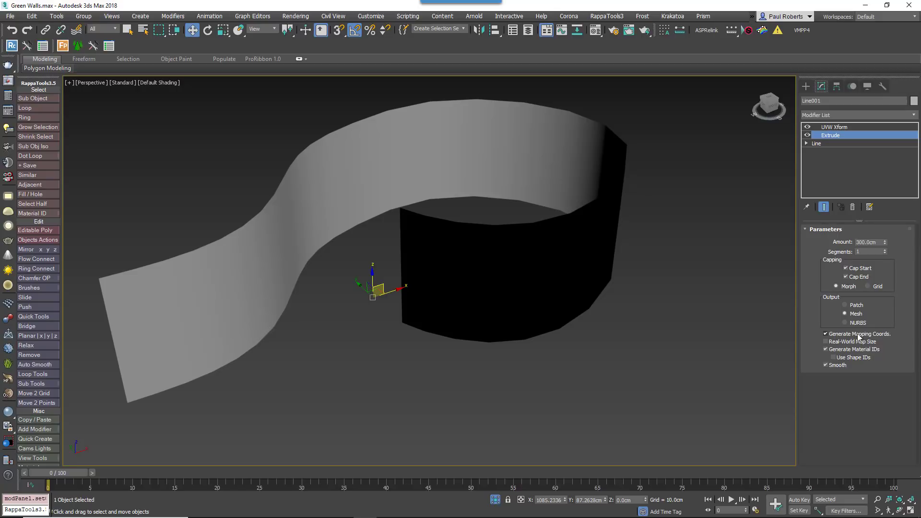
{"action": "left_click", "coordinate": [856, 128]}
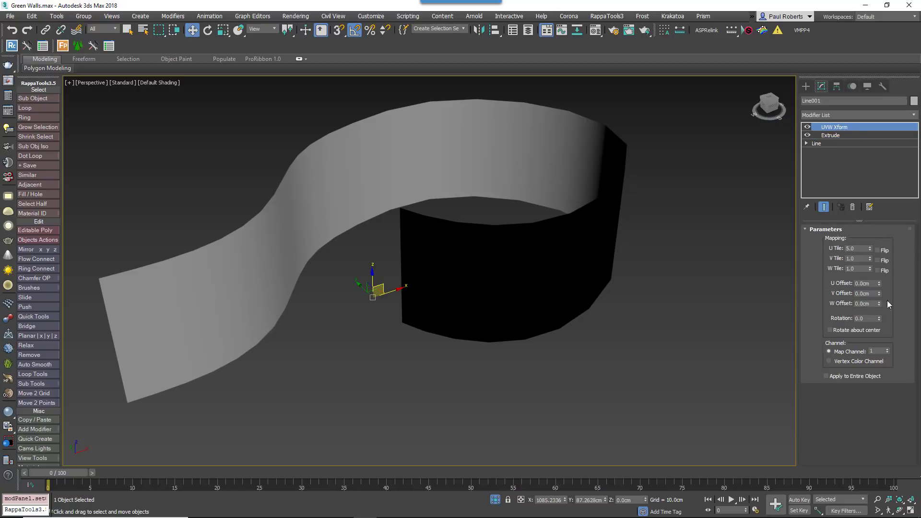
Place a new Forest icon beside the ribbon wall and load the Green wall | UV | Clusters library preset
{"action": "left_click_drag", "start_coordinate": [350, 361], "coordinate": [441, 396]}
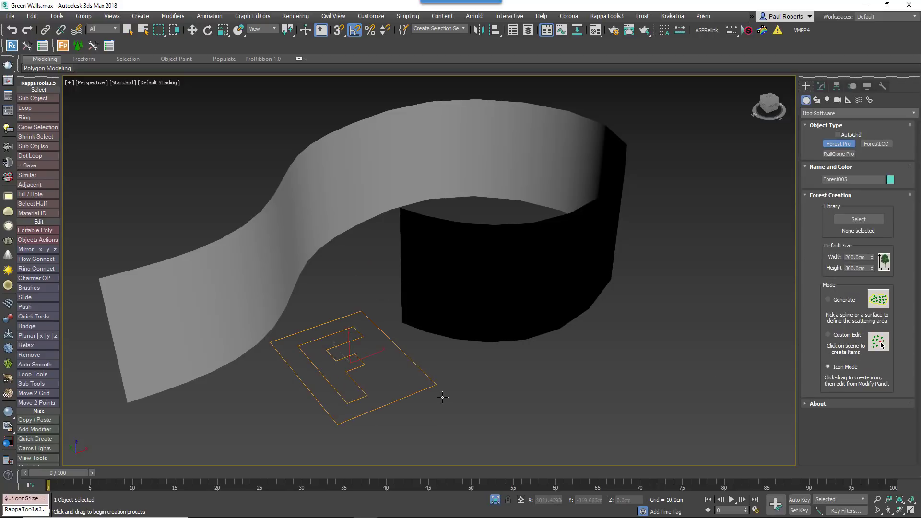
{"action": "right_click", "coordinate": [477, 384]}
{"action": "left_click", "coordinate": [821, 87]}
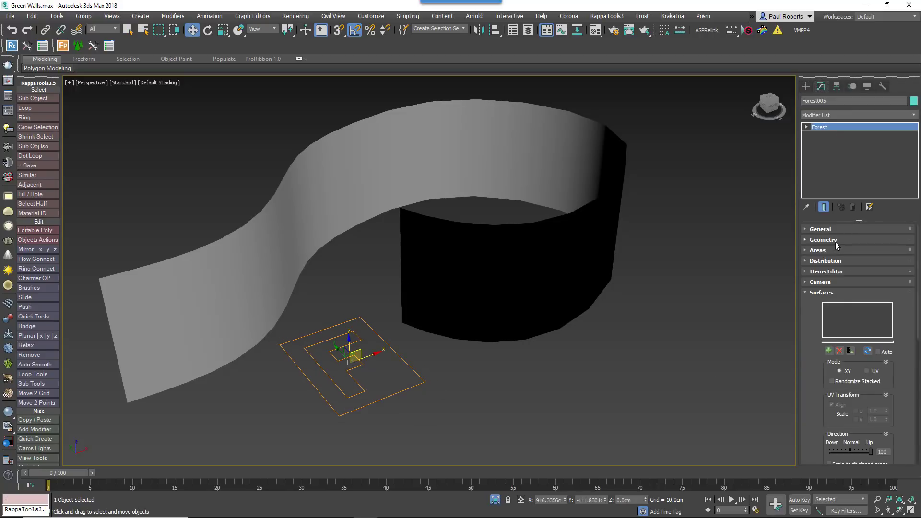
{"action": "left_click", "coordinate": [835, 240]}
{"action": "left_click", "coordinate": [867, 267]}
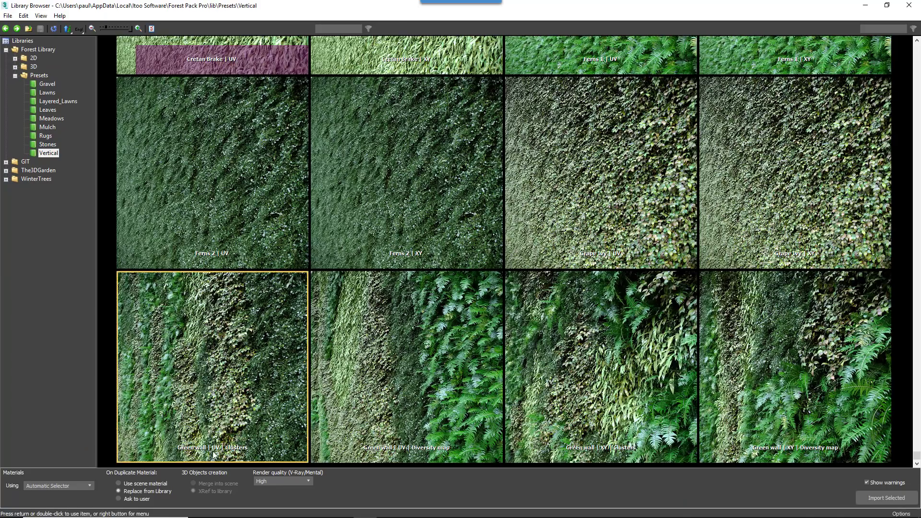
{"action": "double_click", "coordinate": [225, 414]}
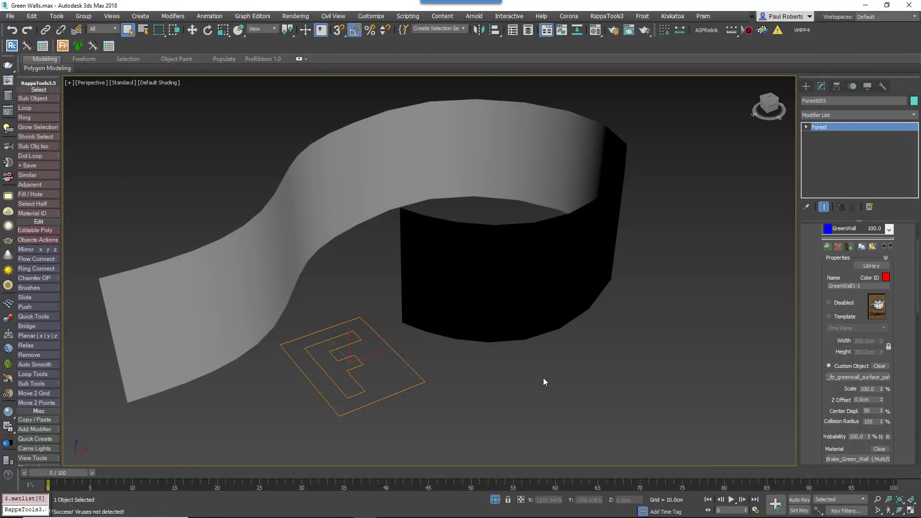
{"action": "scroll", "coordinate": [807, 245], "scroll_direction": "up", "scroll_amount": 2}
{"action": "left_click", "coordinate": [810, 244]}
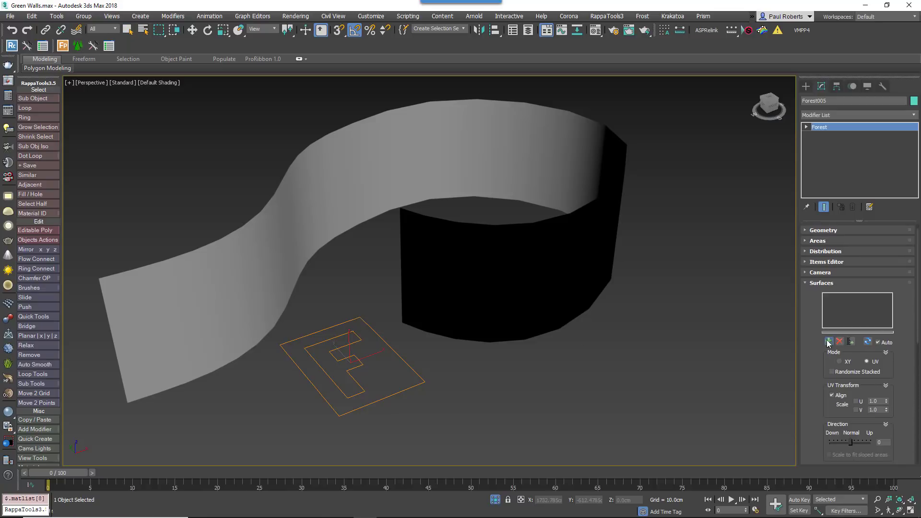
Scatter onto the ribbon wall and size the density bitmap 1802 × 2325 cm, aspect ratio unlocked
{"action": "left_click", "coordinate": [306, 242]}
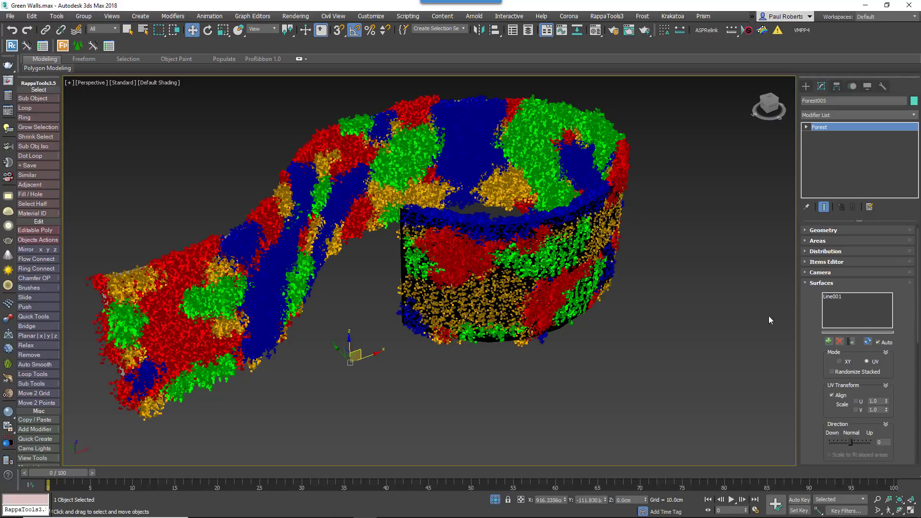
{"action": "left_click", "coordinate": [820, 283]}
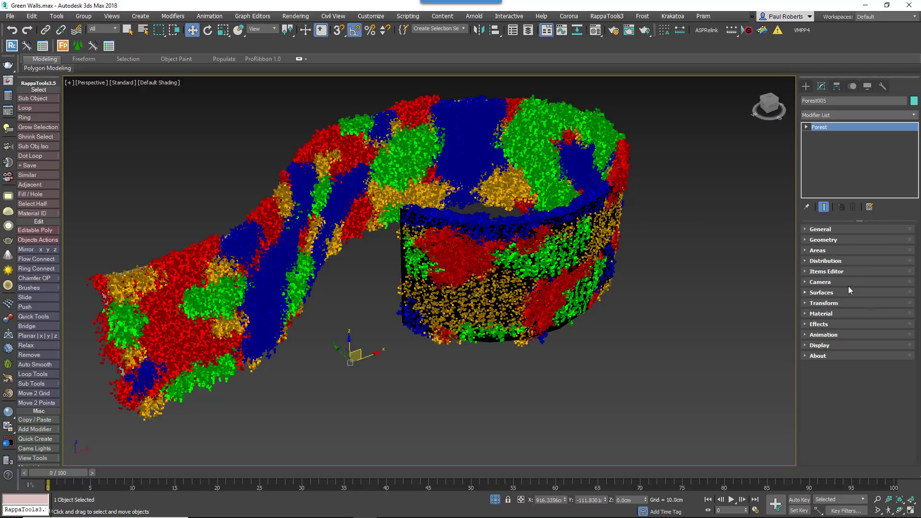
{"action": "left_click", "coordinate": [825, 261]}
{"action": "scroll", "coordinate": [835, 283], "scroll_direction": "down", "scroll_amount": 5}
{"action": "left_click_drag", "start_coordinate": [820, 292], "coordinate": [820, 296]}
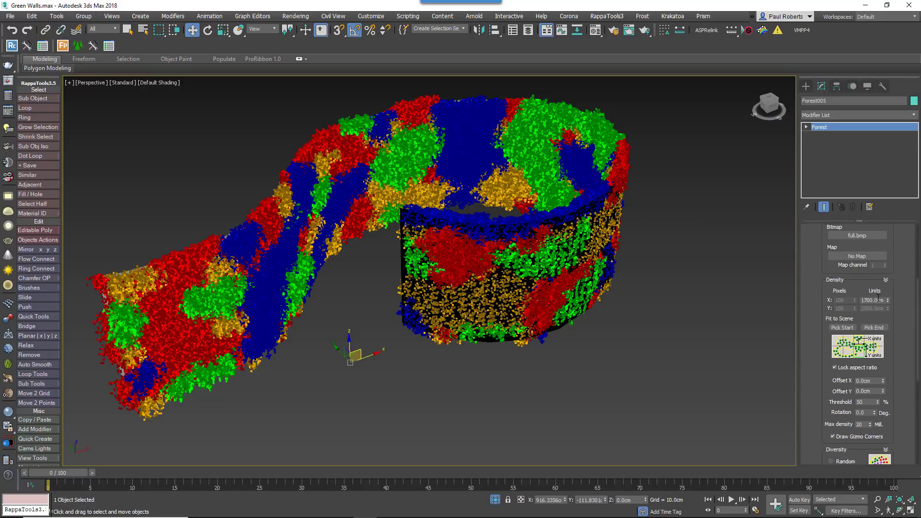
{"action": "left_click_drag", "start_coordinate": [888, 299], "coordinate": [890, 326]}
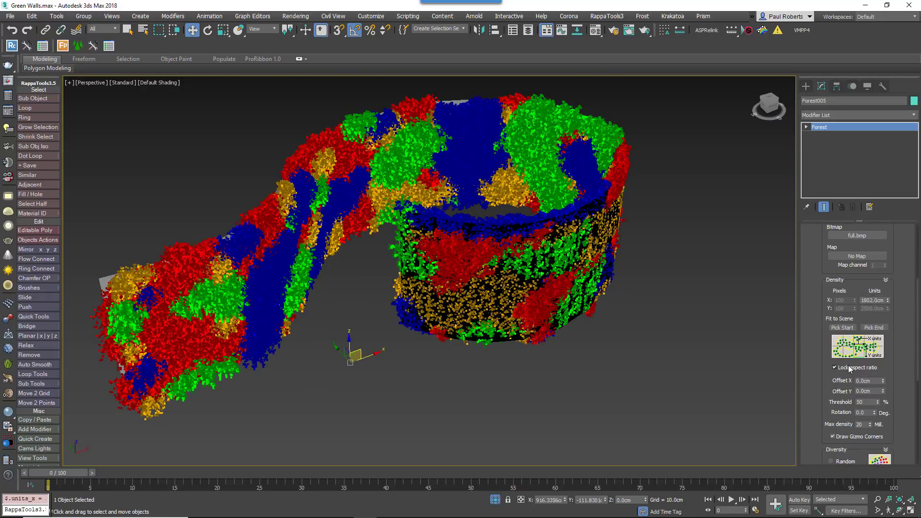
{"action": "left_click", "coordinate": [852, 367]}
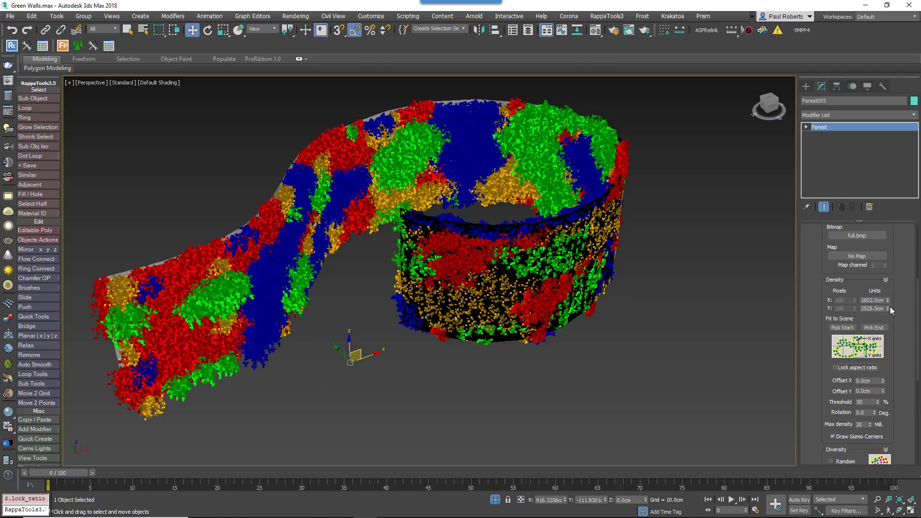
{"action": "left_click_drag", "start_coordinate": [890, 307], "coordinate": [891, 310]}
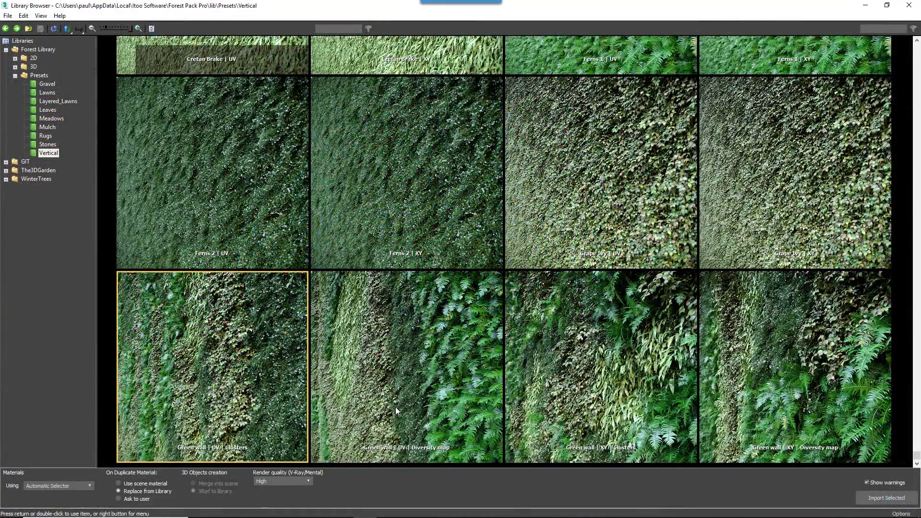
Preview the Diversity map preset, then apply the Green wall | UV | Clusters preset to Forest005
{"action": "left_click", "coordinate": [395, 407]}
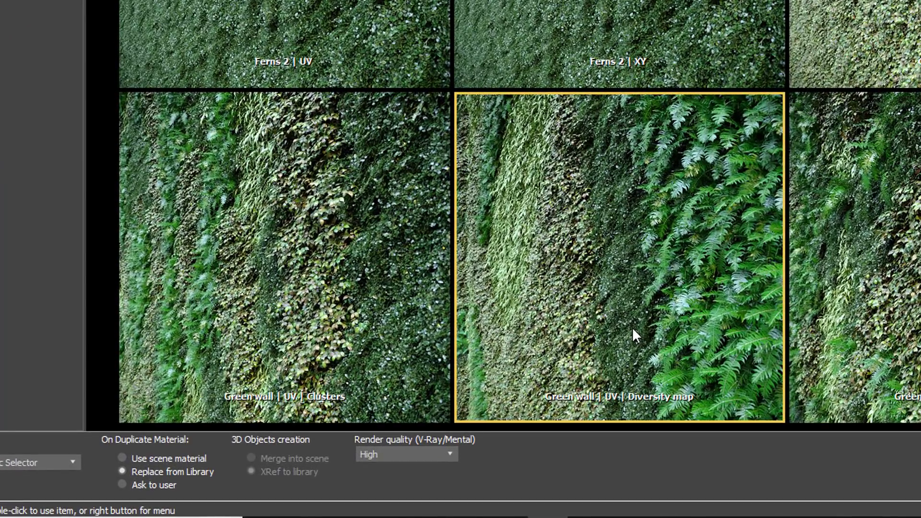
{"action": "left_click", "coordinate": [210, 344]}
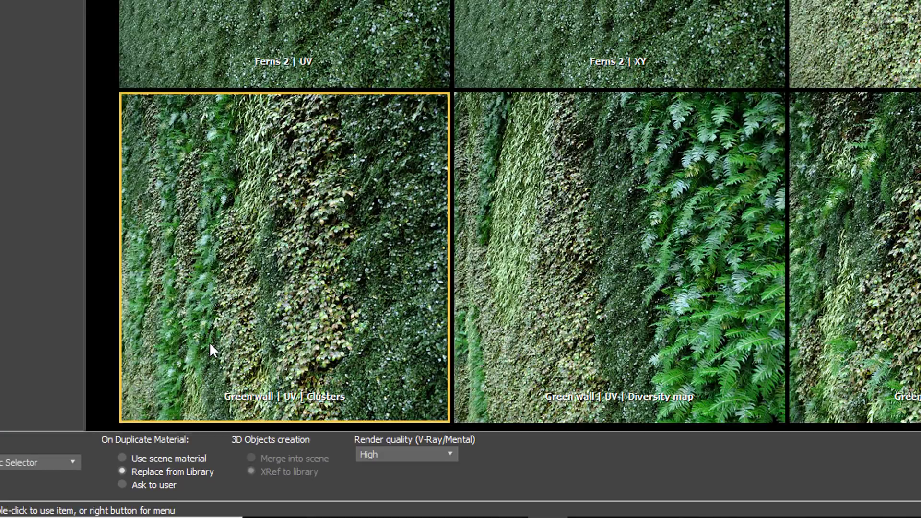
{"action": "double_click", "coordinate": [309, 394]}
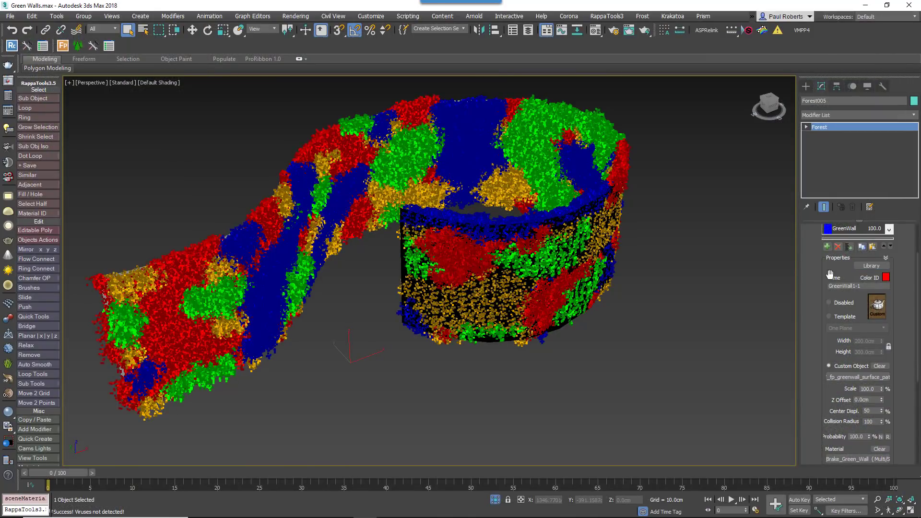
Enlarge the colour clusters, set Blurry Edge to 50 and add noise to the cluster edges
{"action": "scroll", "coordinate": [830, 274], "scroll_direction": "up", "scroll_amount": 3}
{"action": "left_click", "coordinate": [821, 239]}
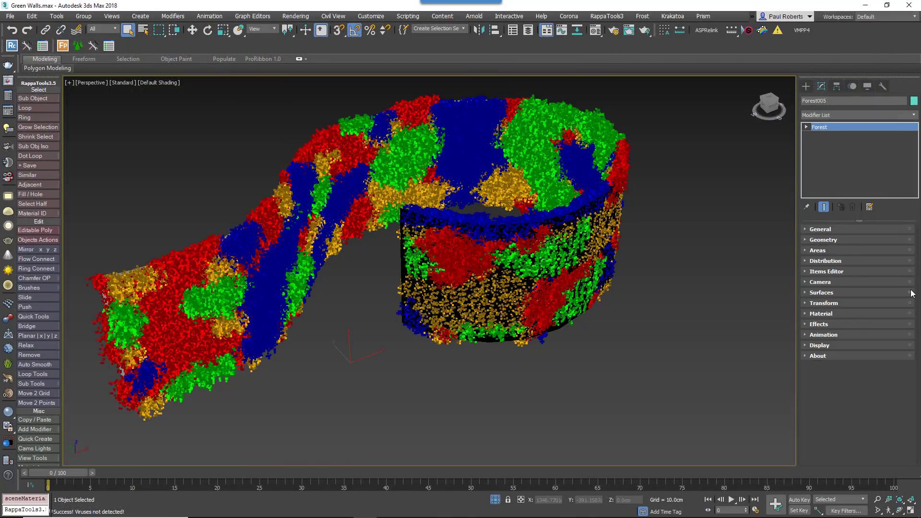
{"action": "left_click", "coordinate": [850, 261]}
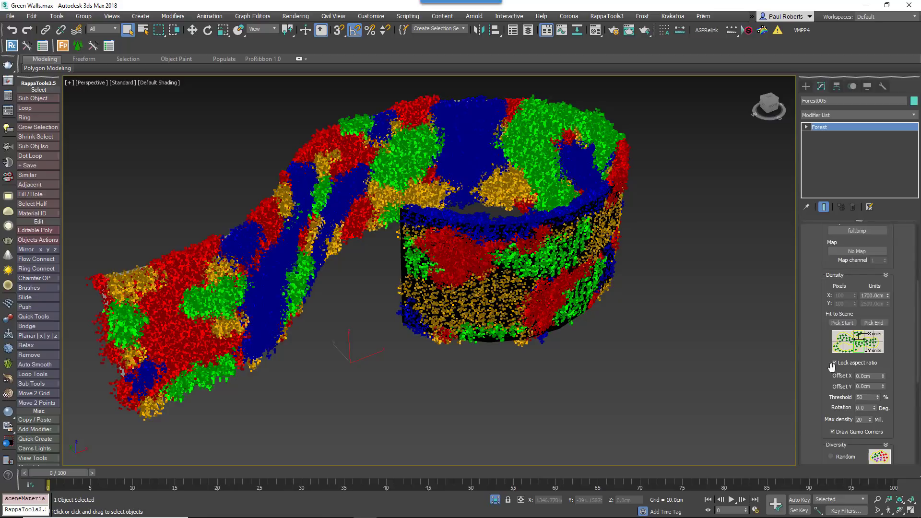
{"action": "scroll", "coordinate": [843, 311], "scroll_direction": "down", "scroll_amount": 5}
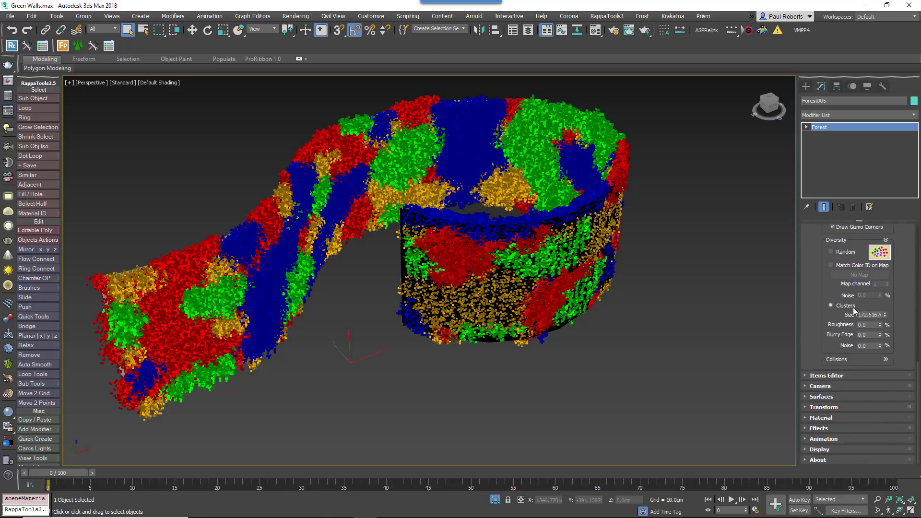
{"action": "mouse_move", "coordinate": [884, 315]}
{"action": "left_mouse_down"}
{"action": "mouse_move", "coordinate": [885, 246]}
{"action": "mouse_move", "coordinate": [889, 314]}
{"action": "mouse_move", "coordinate": [882, 322]}
{"action": "mouse_move", "coordinate": [882, 309]}
{"action": "left_mouse_up"}
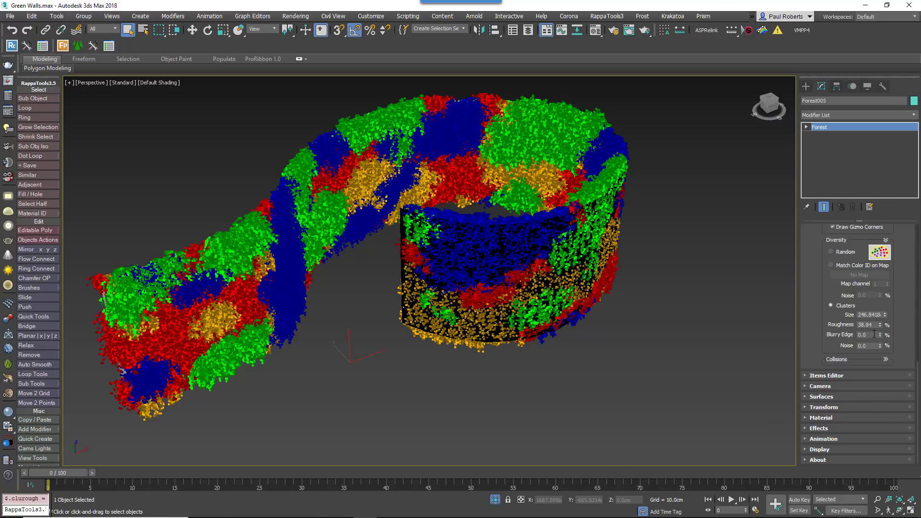
{"action": "type", "text": "50"}
{"action": "key", "text": "Return"}
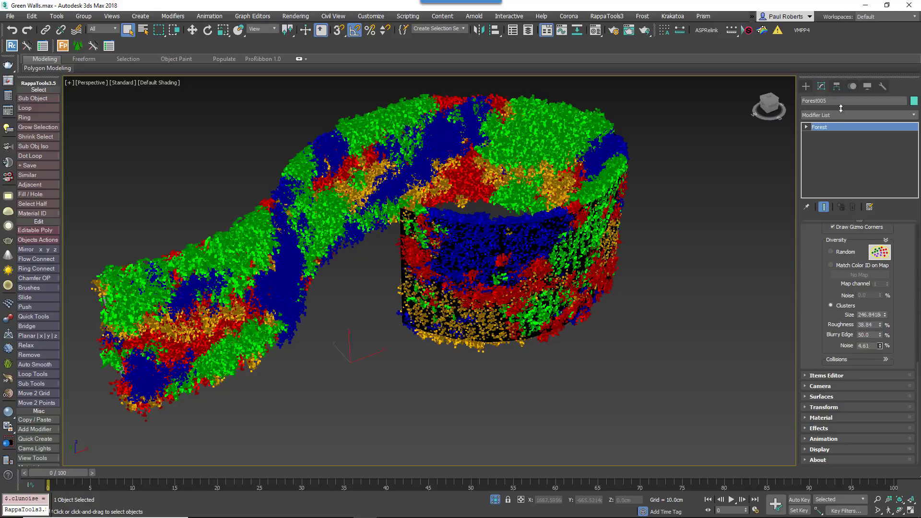
{"action": "left_click_drag", "start_coordinate": [880, 345], "coordinate": [847, 113]}
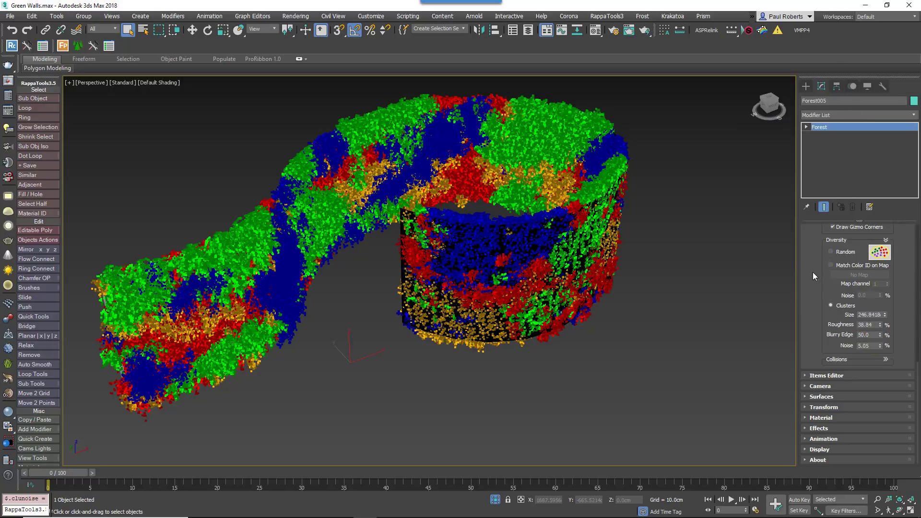
Select a second GreenWall item and lower the items' probability to 85
{"action": "scroll", "coordinate": [812, 272], "scroll_direction": "up", "scroll_amount": 10}
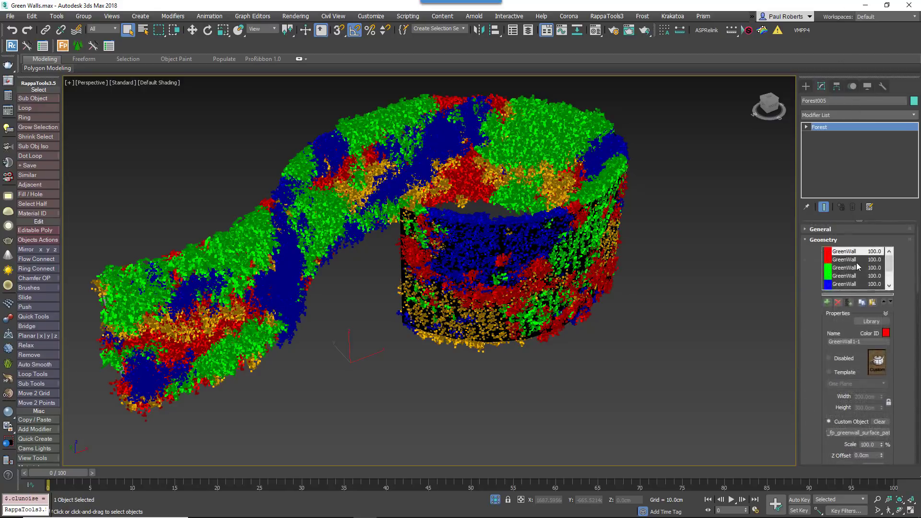
{"action": "left_click", "coordinate": [856, 262], "text": "ctrl"}
{"action": "scroll", "coordinate": [812, 328], "scroll_direction": "down", "scroll_amount": 1}
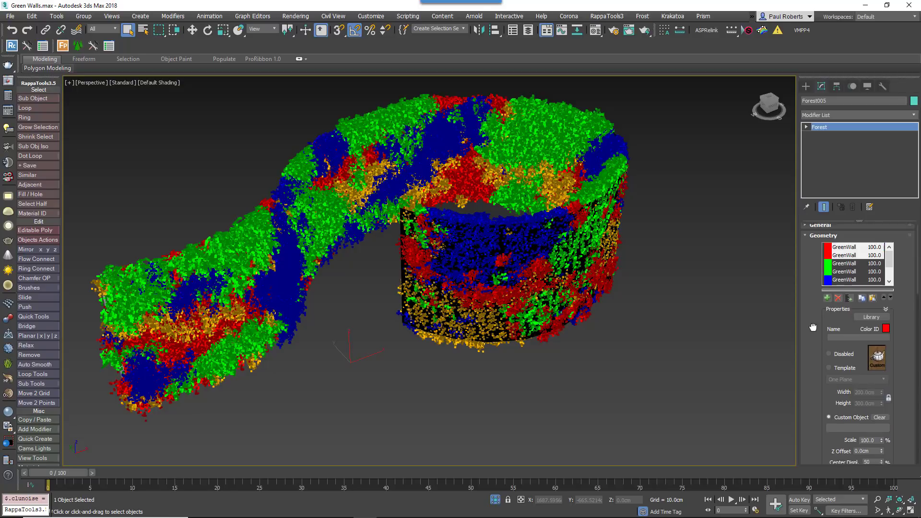
{"action": "scroll", "coordinate": [812, 328], "scroll_direction": "down", "scroll_amount": 5}
{"action": "left_click_drag", "start_coordinate": [867, 448], "coordinate": [878, 460]}
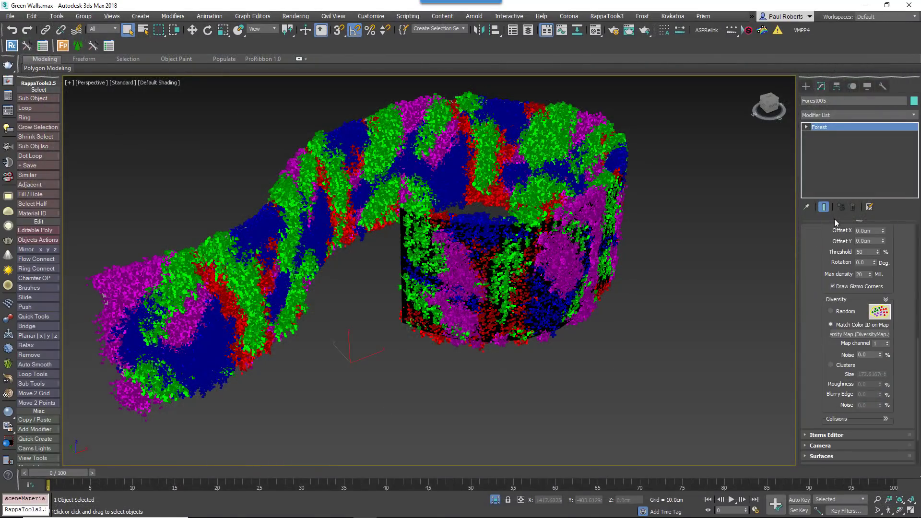
Instance the Forest diversity map into a Material Editor slot and view its image
{"action": "key", "text": "m"}
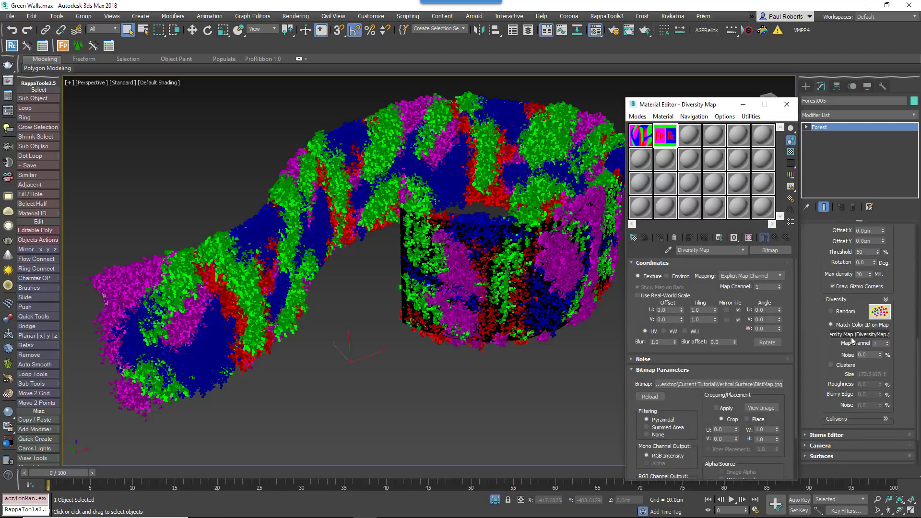
{"action": "left_click_drag", "start_coordinate": [852, 336], "coordinate": [649, 137]}
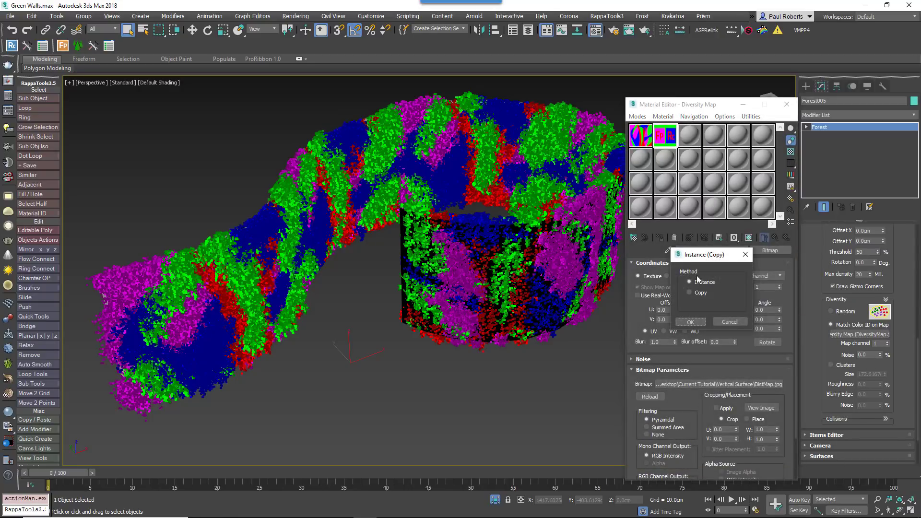
{"action": "left_click", "coordinate": [698, 321]}
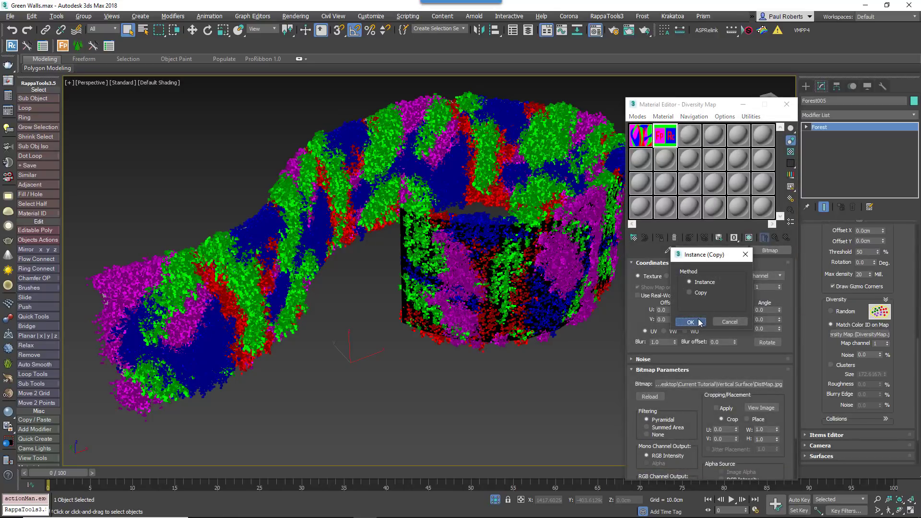
{"action": "left_click", "coordinate": [766, 407]}
Replace the diversity map bitmap with DistMap.jpg and view the new image
{"action": "scroll", "coordinate": [858, 315], "scroll_direction": "up", "scroll_amount": 10}
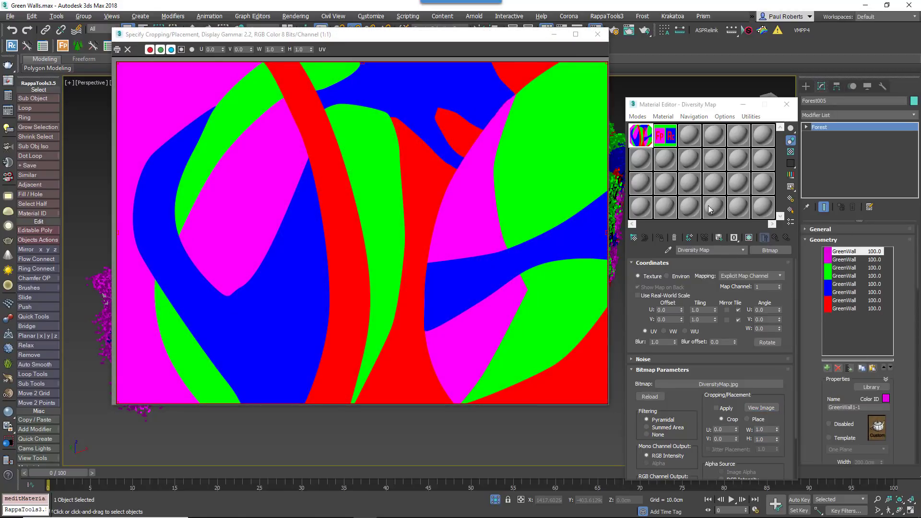
{"action": "left_click", "coordinate": [665, 136]}
{"action": "left_click", "coordinate": [761, 408]}
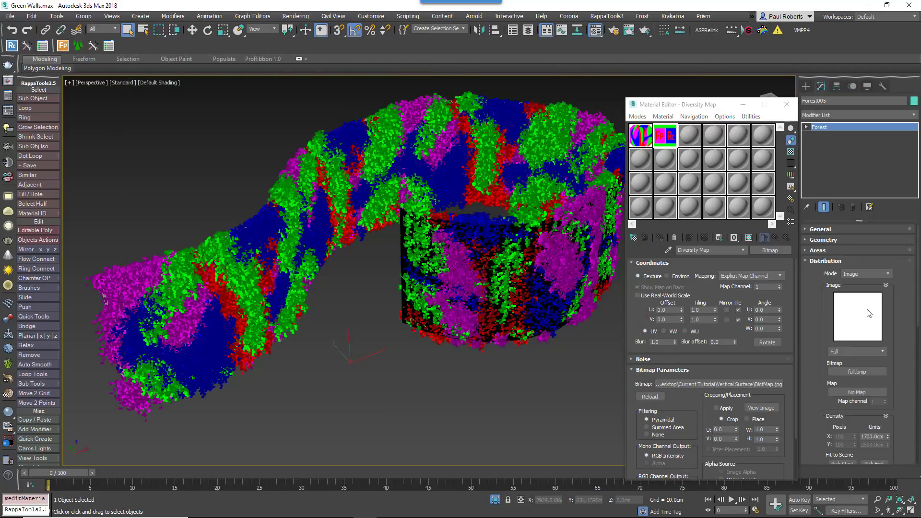
{"action": "scroll", "coordinate": [859, 312], "scroll_direction": "down", "scroll_amount": 5}
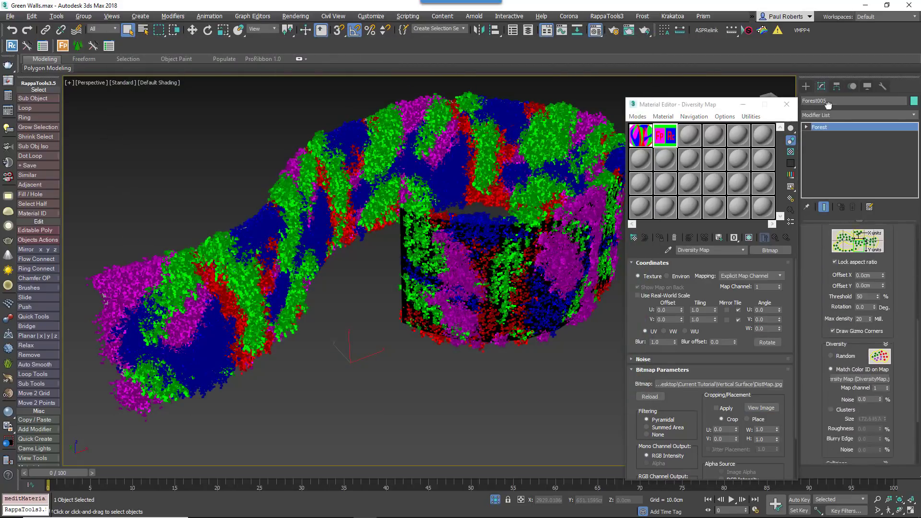
{"action": "scroll", "coordinate": [828, 105], "scroll_direction": "down", "scroll_amount": 3}
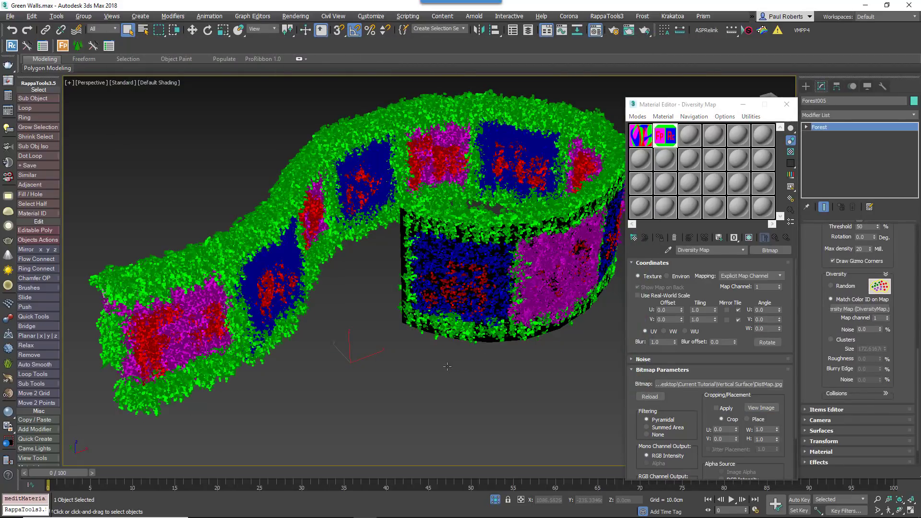